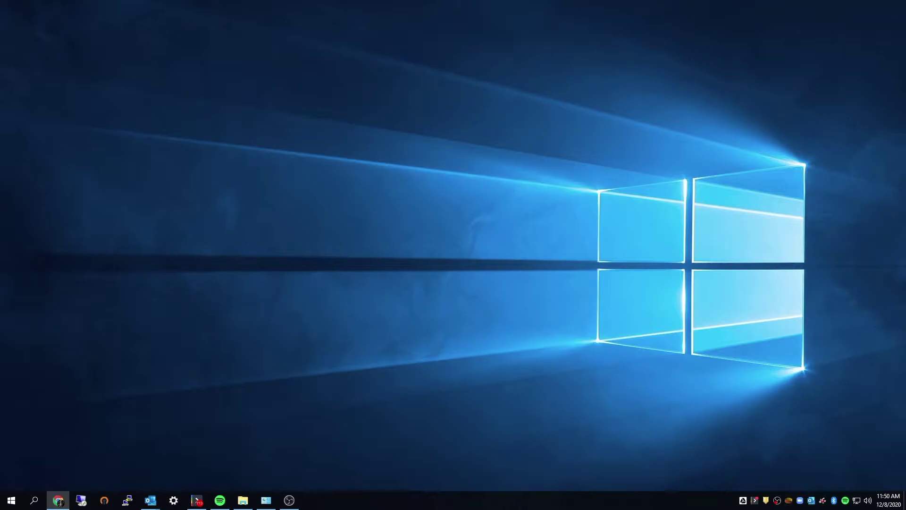
Bring back Chrome and reload the Los Rios Global Protect guide page
{"action": "left_click", "coordinate": [58, 500]}
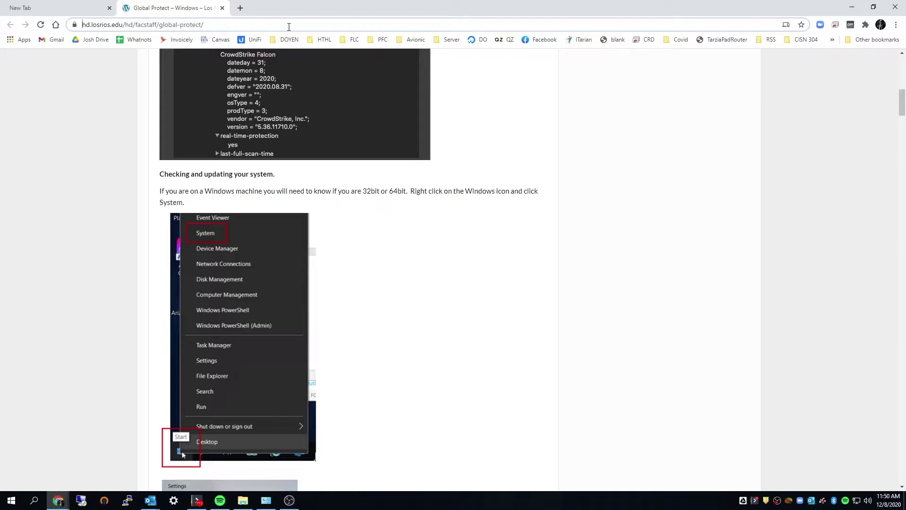
{"action": "left_click_drag", "start_coordinate": [83, 24], "coordinate": [144, 25]}
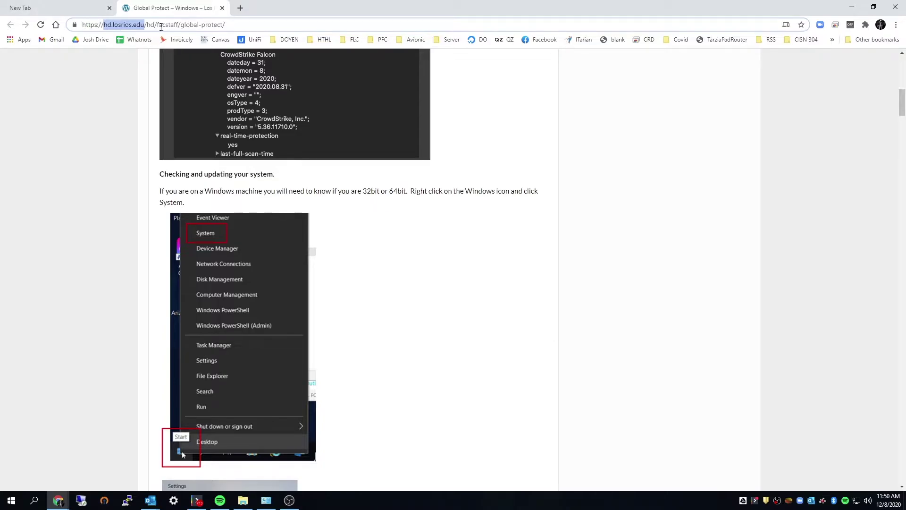
{"action": "key", "text": "Return"}
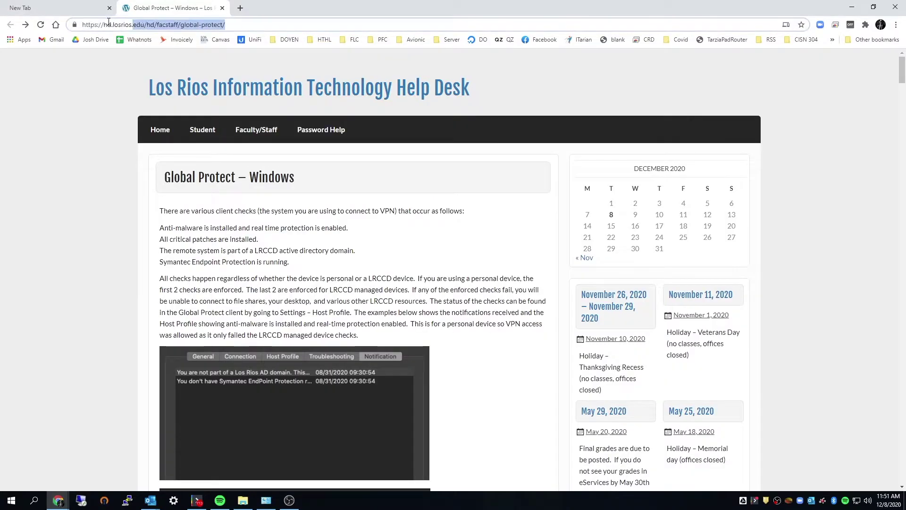
{"action": "left_click", "coordinate": [194, 25]}
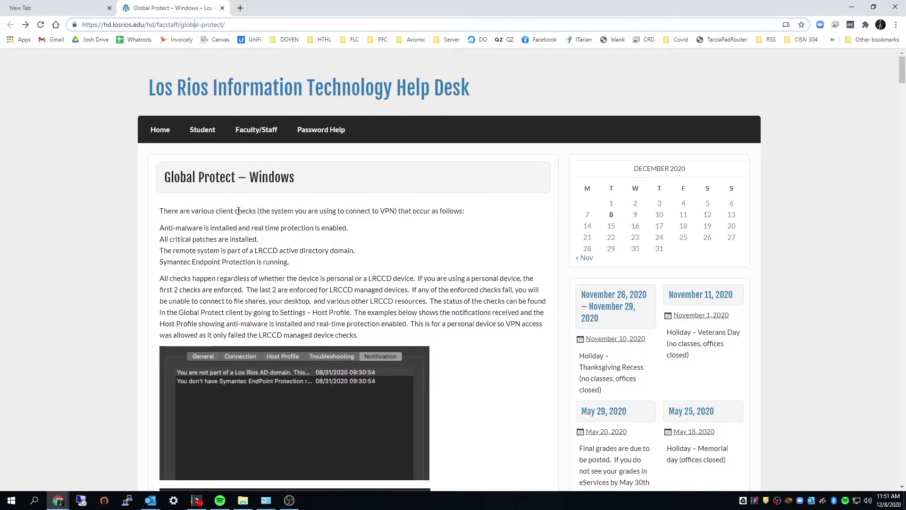
Scroll to Installing Global Protect and copy the gp.losrios.edu portal link
{"action": "scroll", "coordinate": [297, 282], "scroll_direction": "down", "scroll_amount": 3}
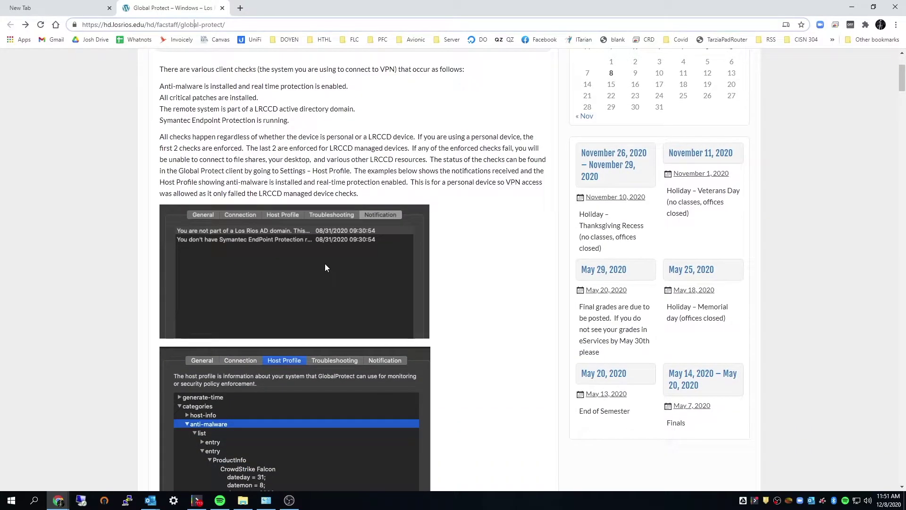
{"action": "scroll", "coordinate": [326, 272], "scroll_direction": "down", "scroll_amount": 6}
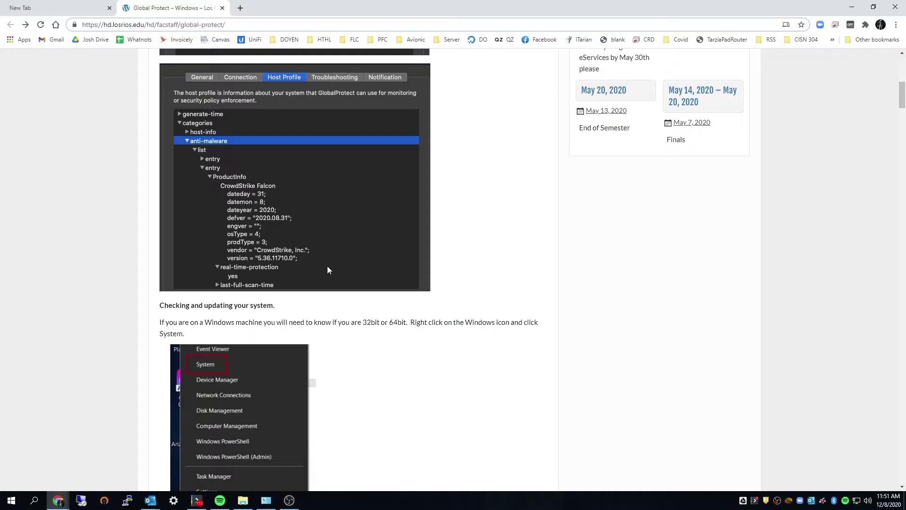
{"action": "scroll", "coordinate": [482, 386], "scroll_direction": "down", "scroll_amount": 12}
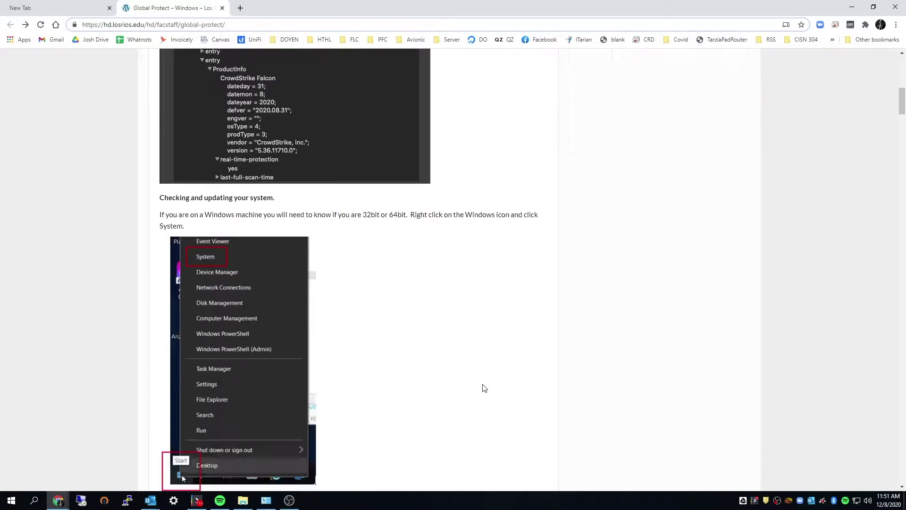
{"action": "scroll", "coordinate": [484, 387], "scroll_direction": "down", "scroll_amount": 13}
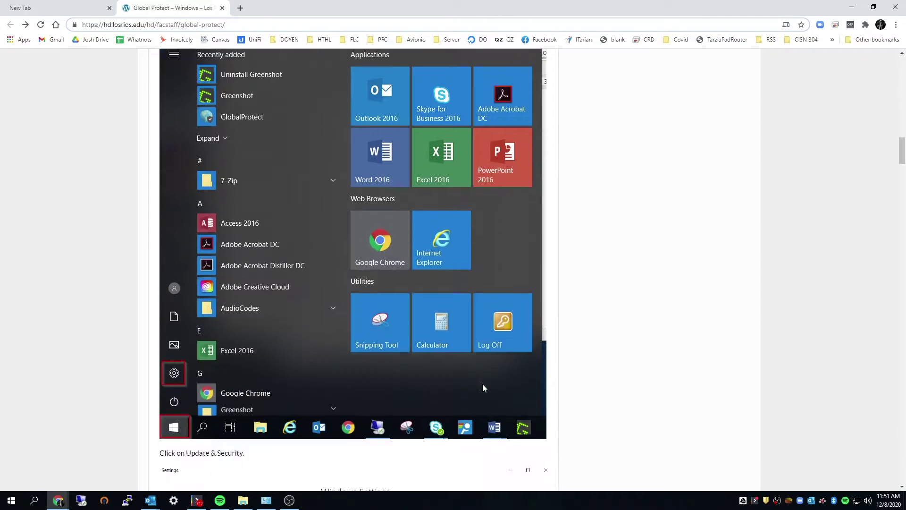
{"action": "scroll", "coordinate": [484, 388], "scroll_direction": "down", "scroll_amount": 12}
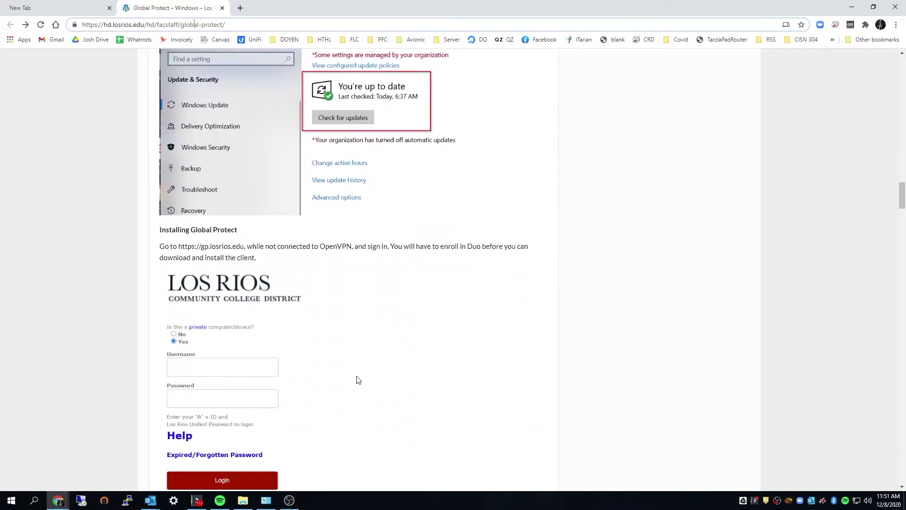
{"action": "left_click", "coordinate": [216, 245]}
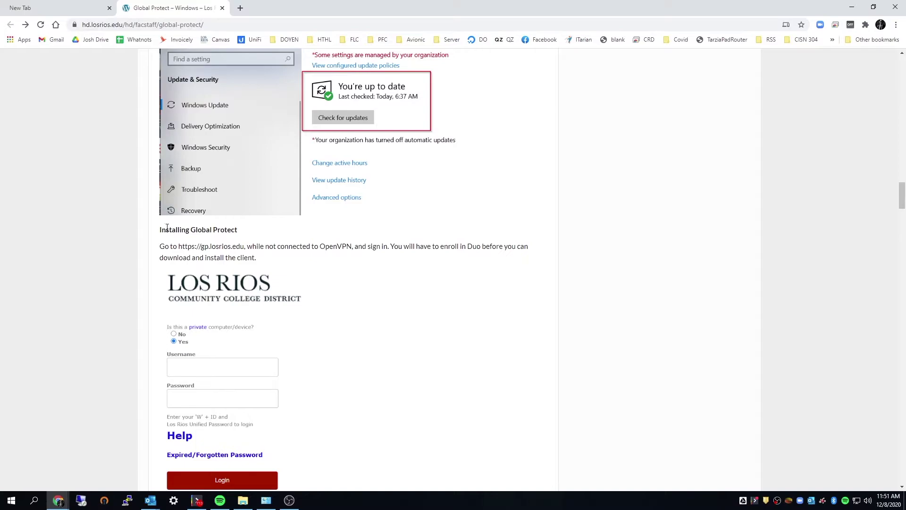
{"action": "left_click_drag", "start_coordinate": [166, 227], "coordinate": [275, 246]}
{"action": "left_click", "coordinate": [268, 258]}
{"action": "left_click_drag", "start_coordinate": [179, 246], "coordinate": [245, 248]}
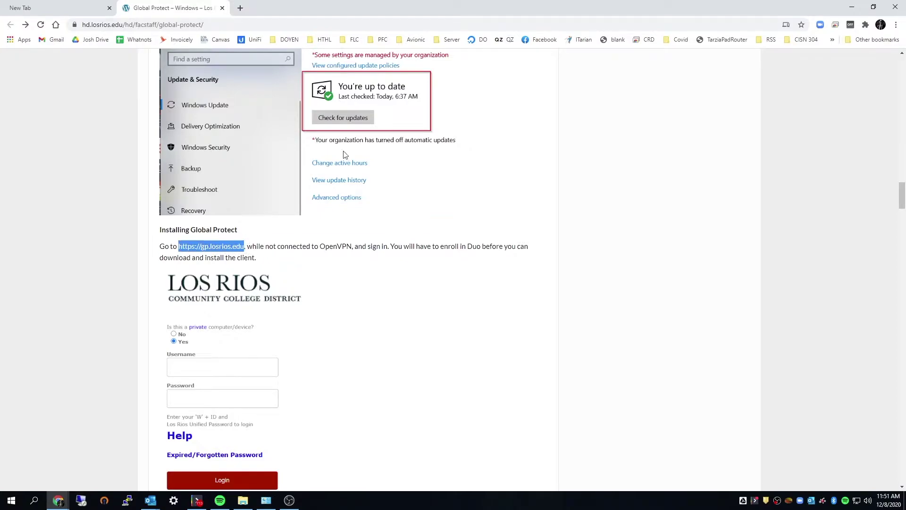
{"action": "key", "text": "ctrl+c"}
Open the copied gp.losrios.edu address in a new browser tab
{"action": "left_click", "coordinate": [240, 8]}
{"action": "key", "text": "ctrl+v"}
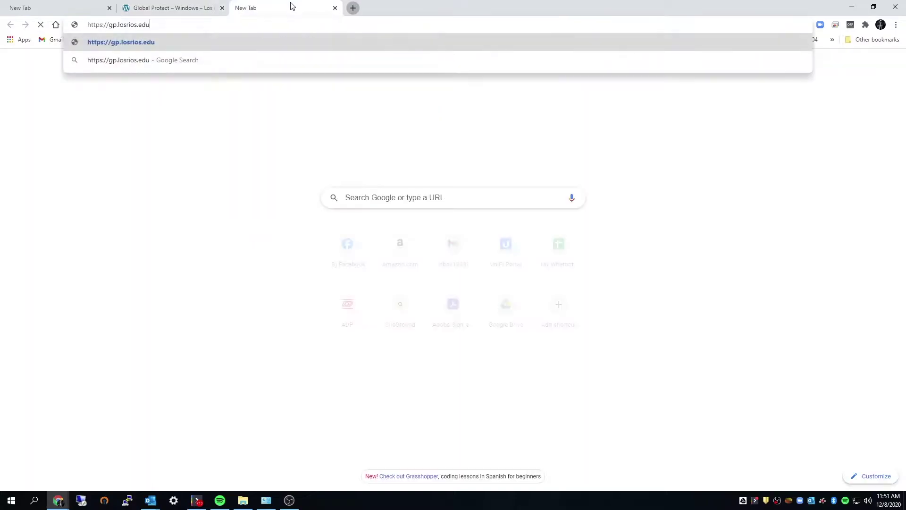
{"action": "key", "text": "Return"}
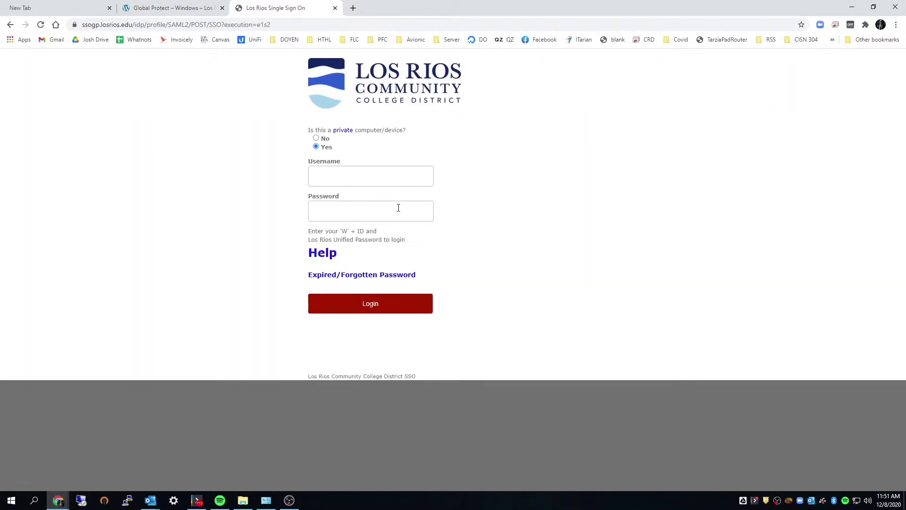
Sign in to Los Rios Single Sign On with your W-ID username and password
{"action": "left_click", "coordinate": [378, 171]}
{"action": "type", "text": "w116351"}
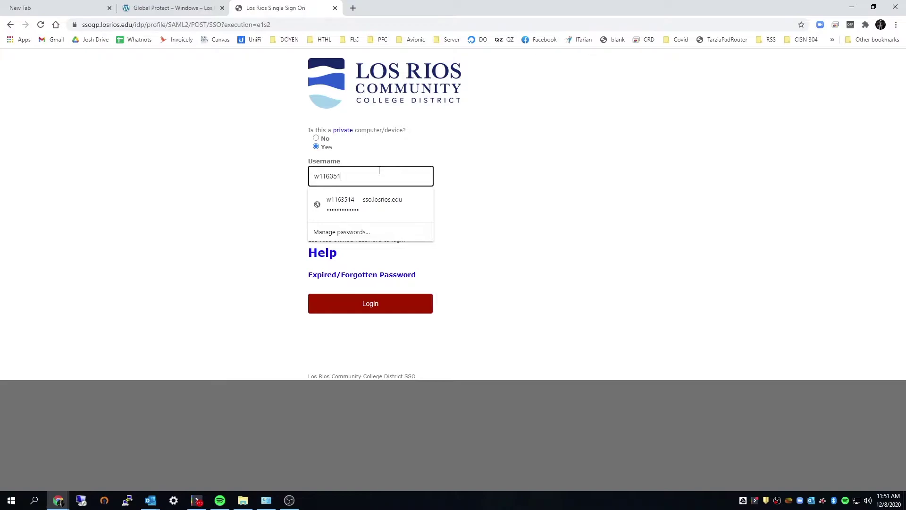
{"action": "type", "text": "4"}
{"action": "key", "text": "Tab"}
{"action": "type", "text": "p"}
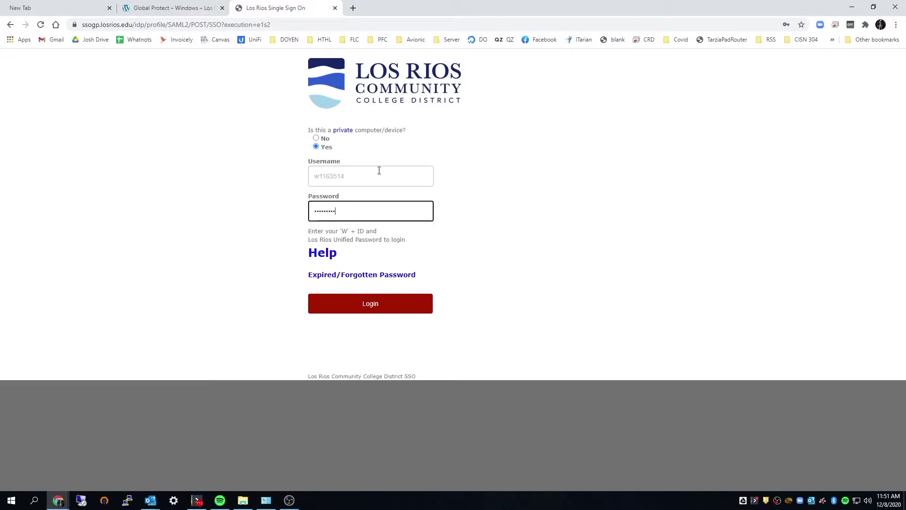
{"action": "key", "text": "Return"}
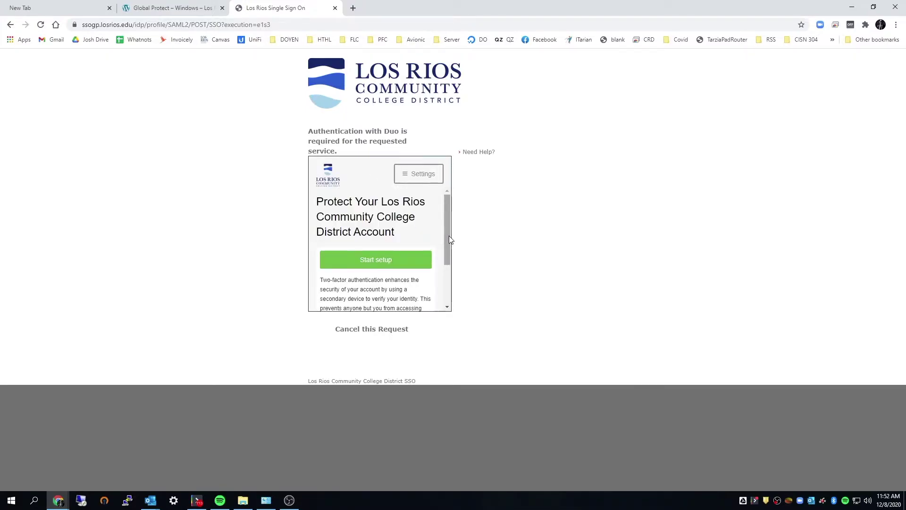
Check the Global Protect guide, then return to the Duo setup page
{"action": "left_click_drag", "start_coordinate": [449, 240], "coordinate": [445, 275]}
{"action": "left_click", "coordinate": [167, 4]}
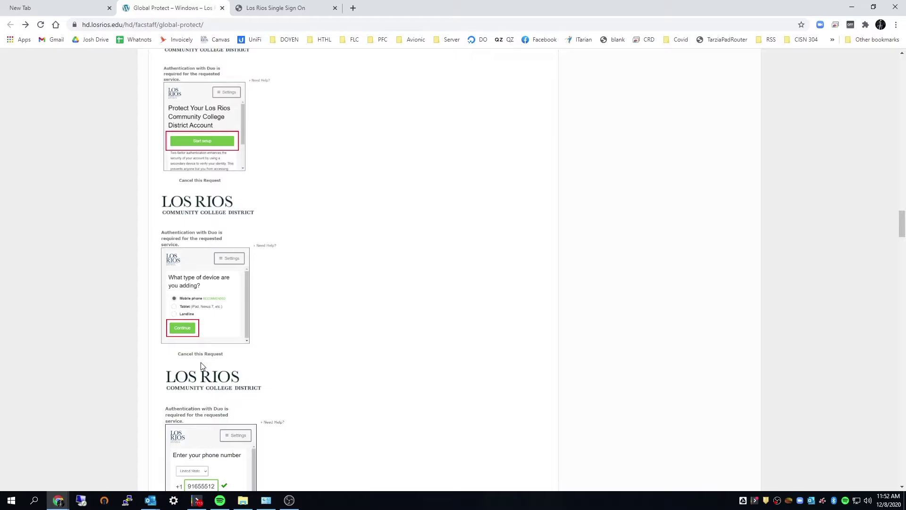
{"action": "left_click", "coordinate": [284, 6]}
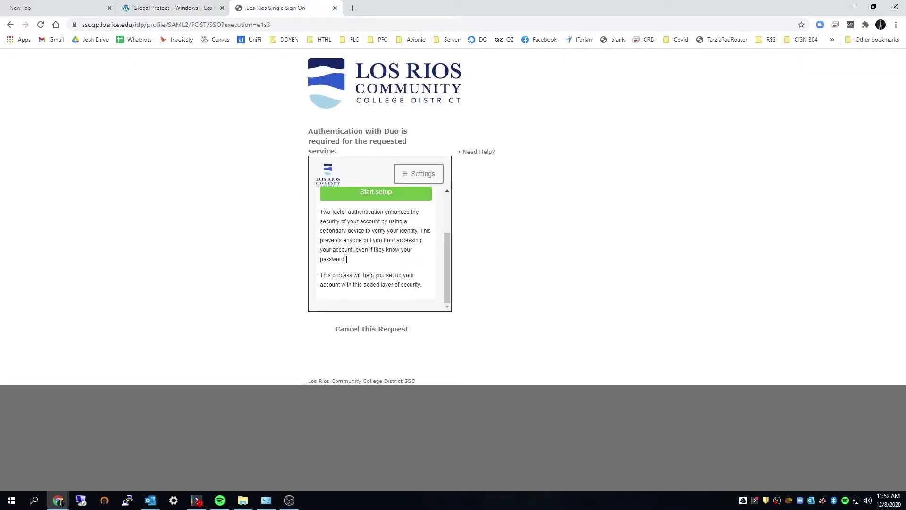
{"action": "scroll", "coordinate": [347, 259], "scroll_direction": "up", "scroll_amount": 1}
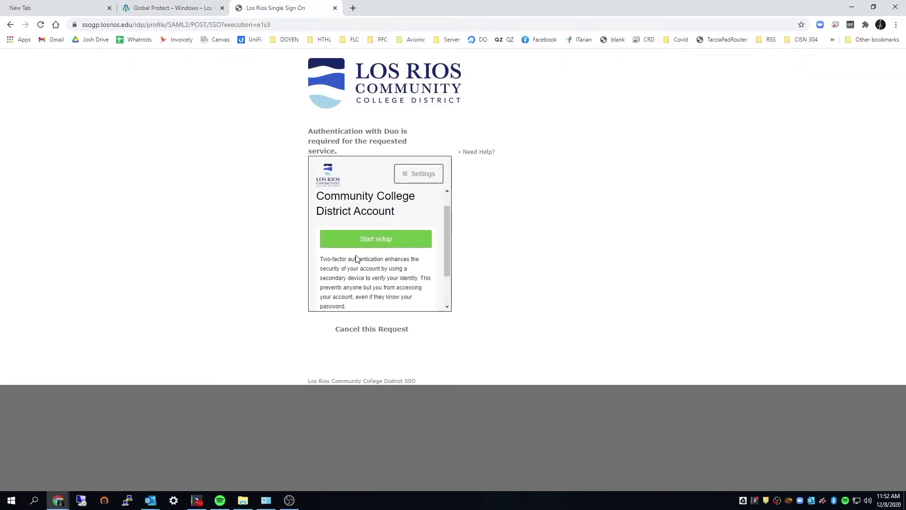
Start Duo setup and choose Mobile phone as the device type
{"action": "left_click", "coordinate": [368, 242]}
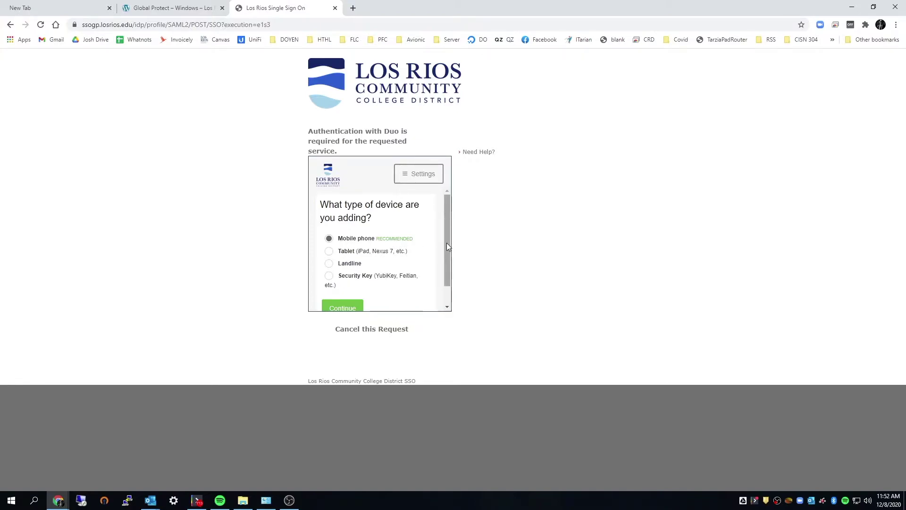
{"action": "scroll", "coordinate": [447, 242], "scroll_direction": "down", "scroll_amount": 1}
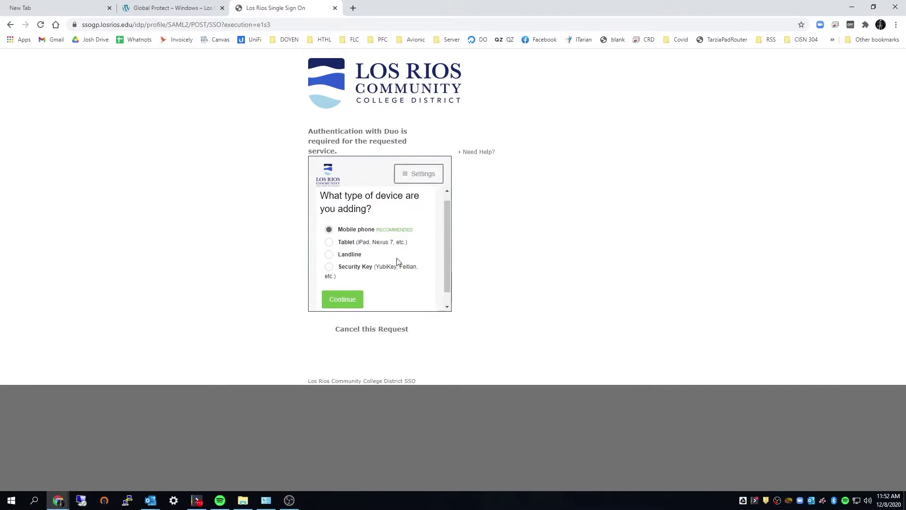
{"action": "scroll", "coordinate": [446, 255], "scroll_direction": "down", "scroll_amount": 1}
{"action": "scroll", "coordinate": [446, 262], "scroll_direction": "up", "scroll_amount": 1}
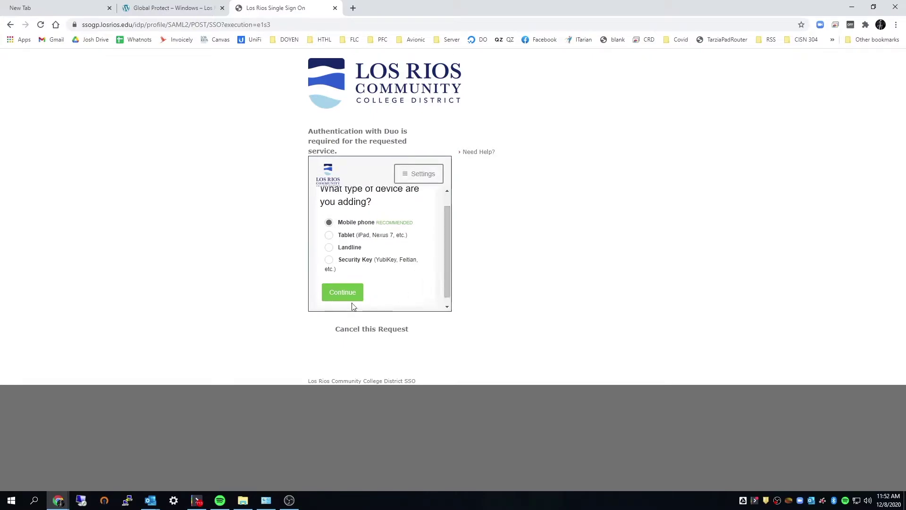
{"action": "left_click", "coordinate": [343, 296]}
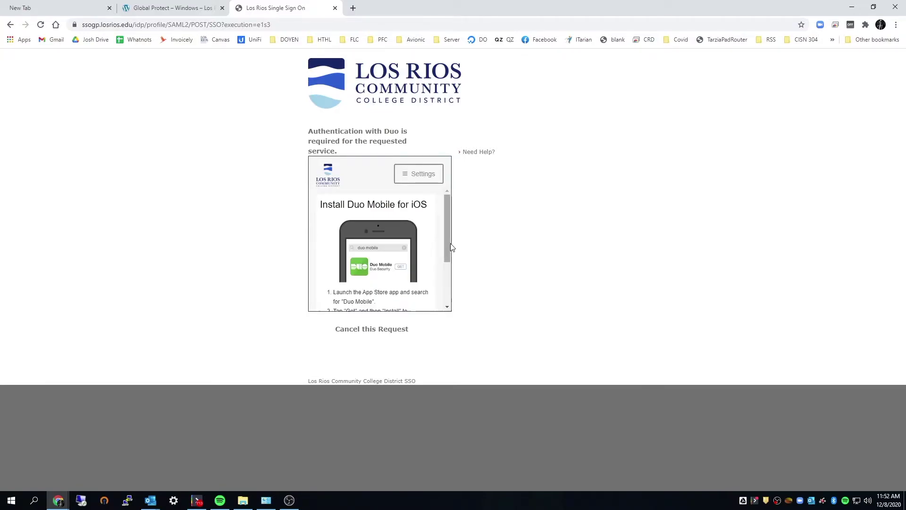
{"action": "left_click_drag", "start_coordinate": [449, 245], "coordinate": [446, 210]}
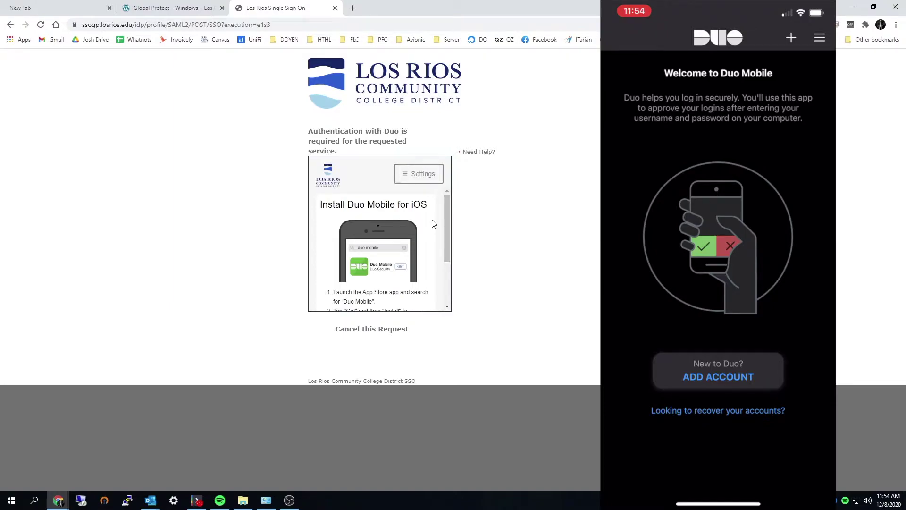
Confirm Duo Mobile is installed and activated to finish enrollment
{"action": "scroll", "coordinate": [445, 211], "scroll_direction": "down", "scroll_amount": 2}
{"action": "left_click", "coordinate": [359, 286]}
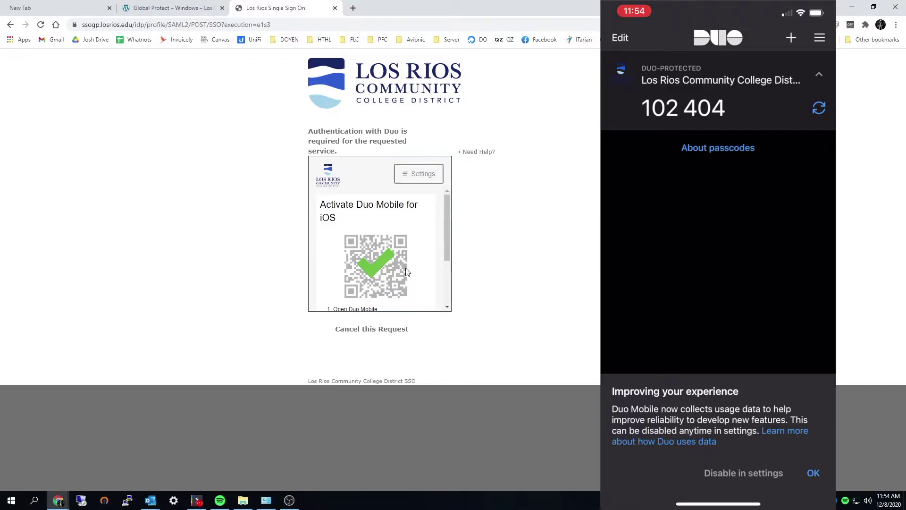
{"action": "scroll", "coordinate": [411, 273], "scroll_direction": "down", "scroll_amount": 3}
{"action": "left_click", "coordinate": [378, 286]}
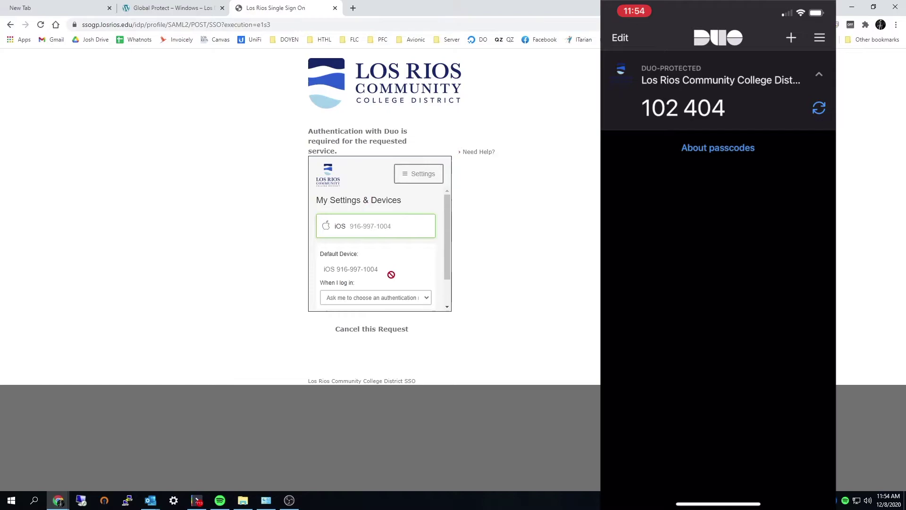
{"action": "scroll", "coordinate": [391, 274], "scroll_direction": "down", "scroll_amount": 2}
Set 'When I log in' to automatically send a Duo Push, then send a push
{"action": "left_click", "coordinate": [404, 263]}
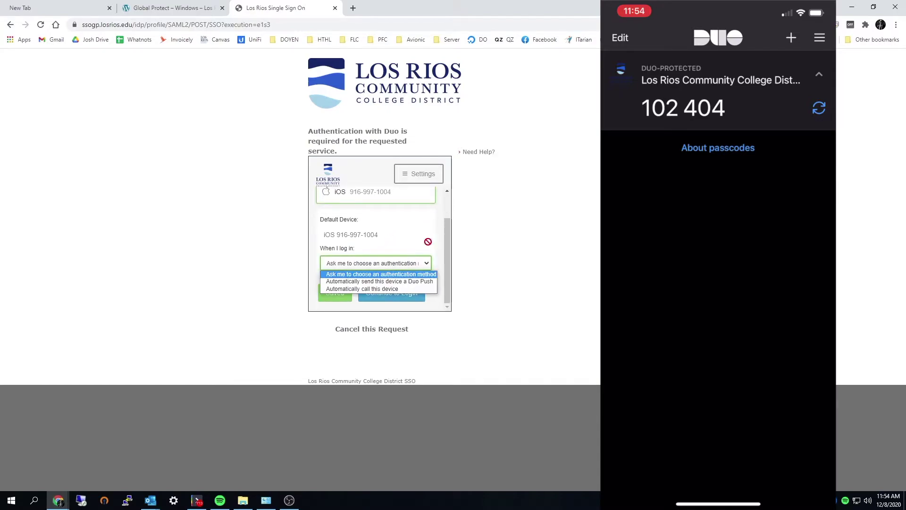
{"action": "left_click", "coordinate": [409, 281]}
{"action": "left_click", "coordinate": [396, 268]}
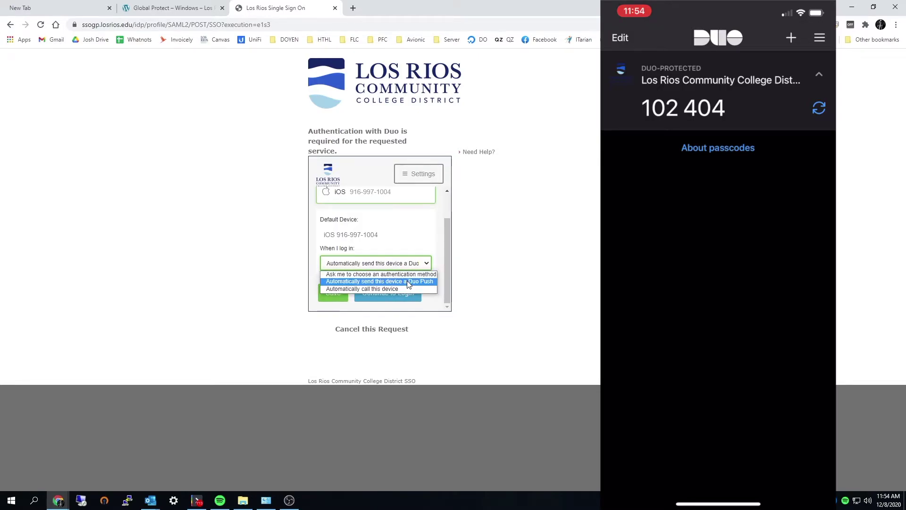
{"action": "left_click", "coordinate": [409, 281]}
{"action": "scroll", "coordinate": [445, 259], "scroll_direction": "up", "scroll_amount": 2}
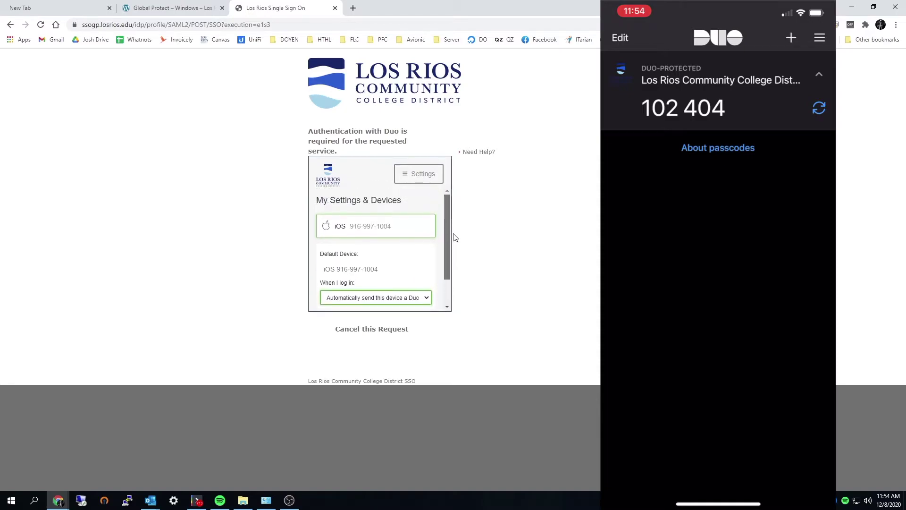
{"action": "scroll", "coordinate": [453, 237], "scroll_direction": "down", "scroll_amount": 2}
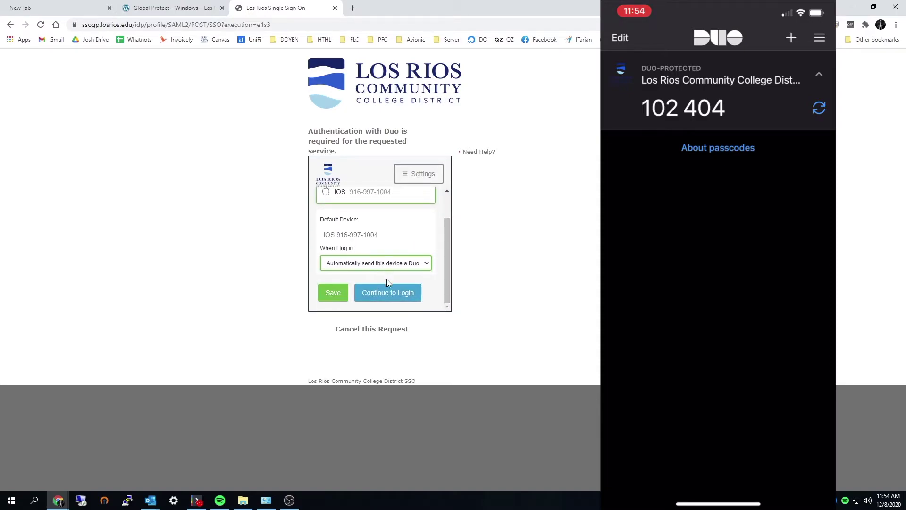
{"action": "left_click", "coordinate": [388, 293]}
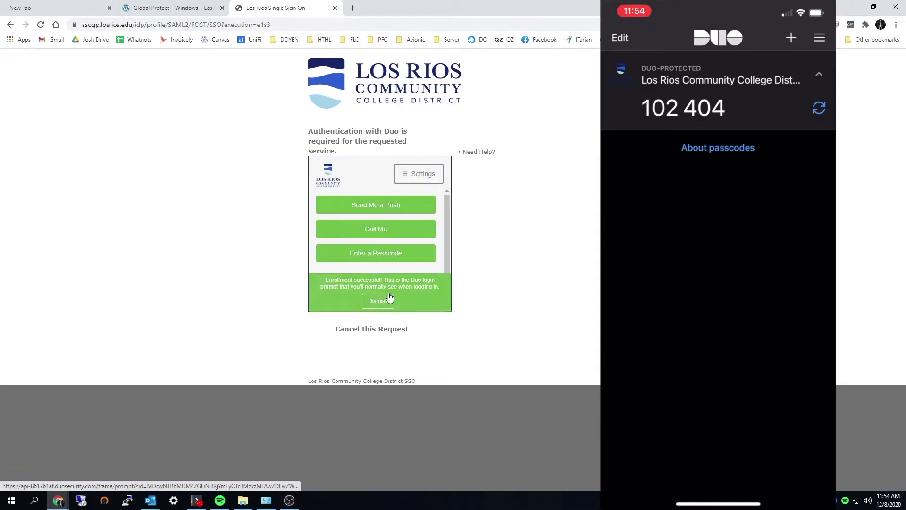
{"action": "left_click", "coordinate": [389, 207]}
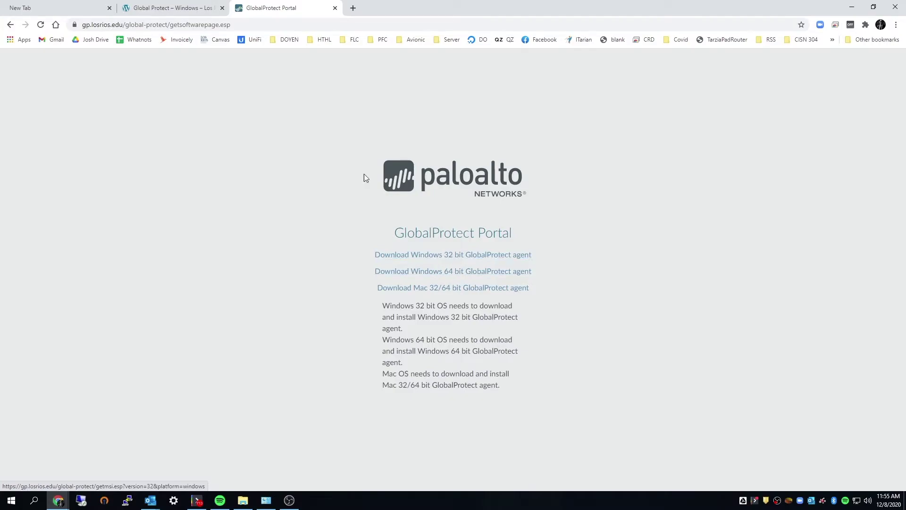
Confirm the PC is 64-bit, then download the Windows 64 bit agent GlobalProtect64.msi
{"action": "left_click", "coordinate": [170, 5]}
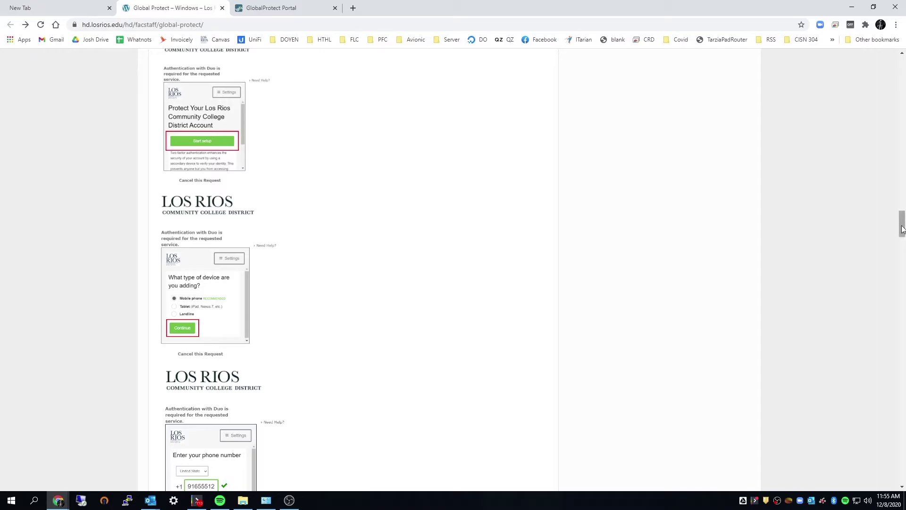
{"action": "left_click_drag", "start_coordinate": [902, 230], "coordinate": [902, 182]}
{"action": "scroll", "coordinate": [342, 205], "scroll_direction": "up", "scroll_amount": 15}
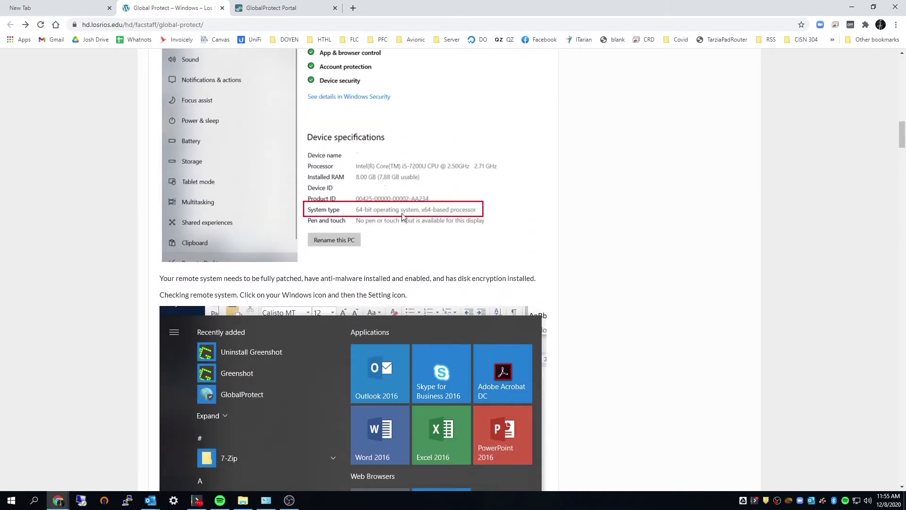
{"action": "left_click", "coordinate": [279, 8]}
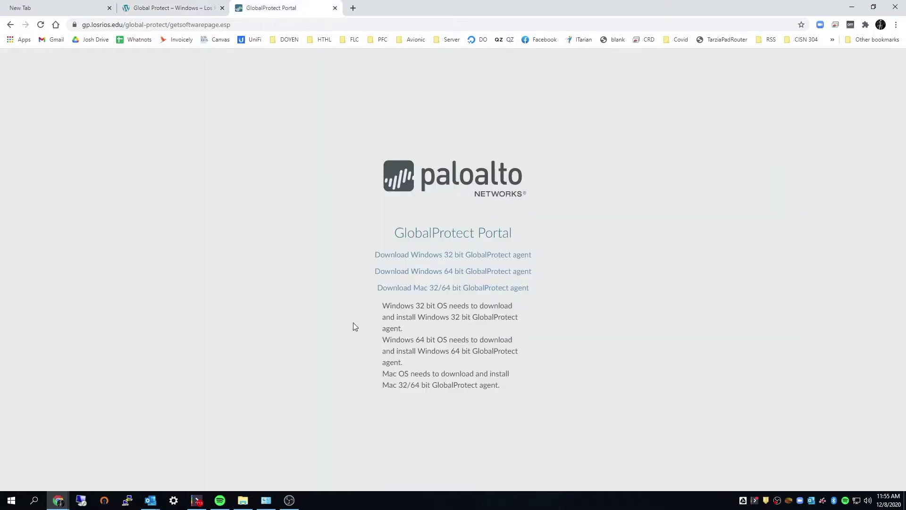
{"action": "left_click", "coordinate": [452, 273]}
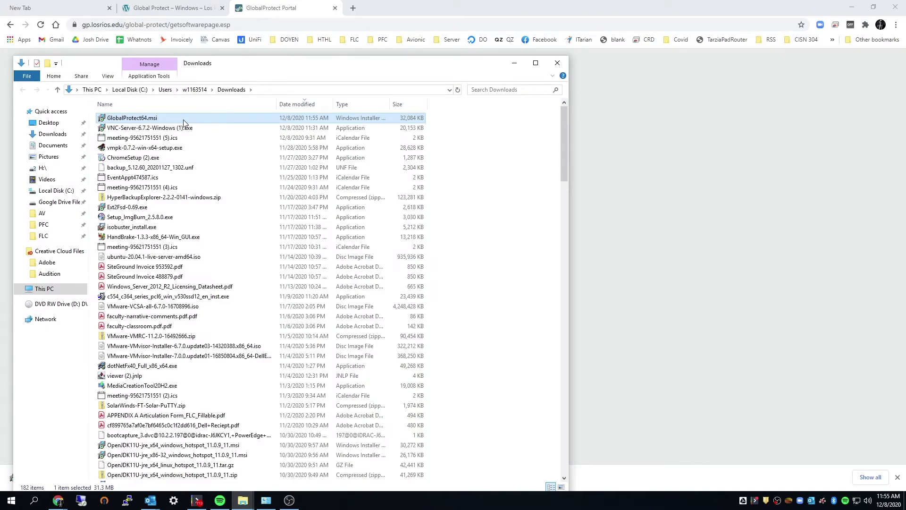
Run GlobalProtect64.msi, install into the default folder, and close the finished wizard
{"action": "double_click", "coordinate": [184, 119]}
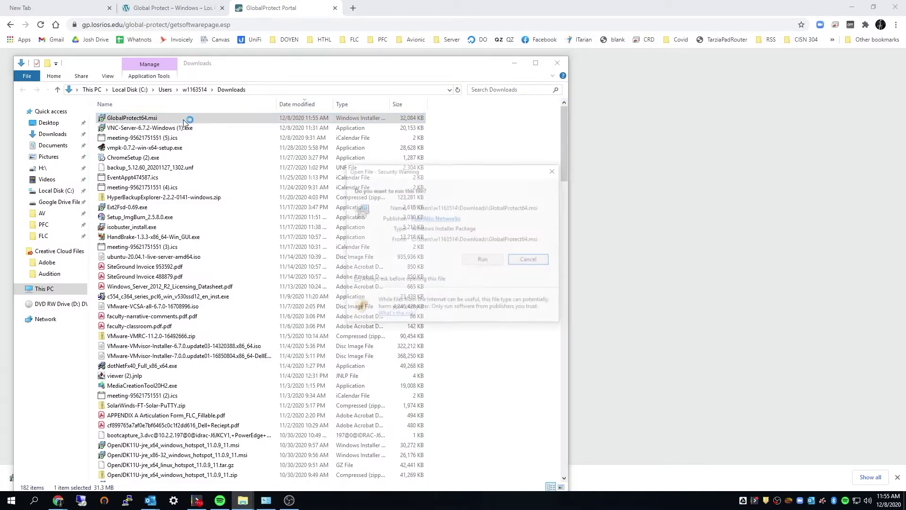
{"action": "left_click", "coordinate": [485, 264]}
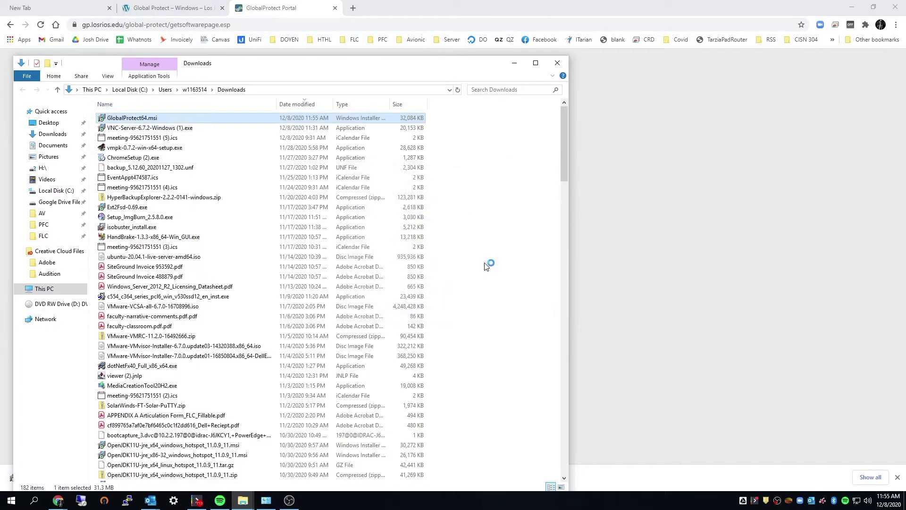
{"action": "left_click", "coordinate": [516, 63]}
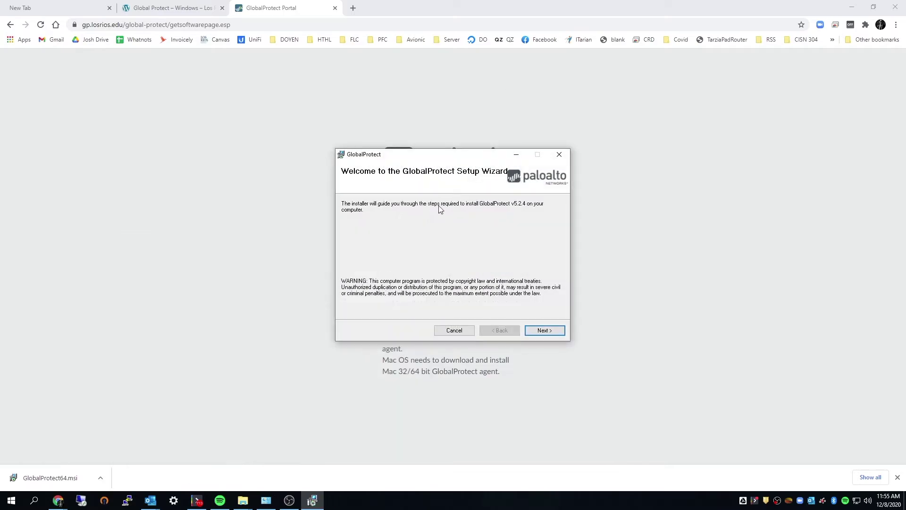
{"action": "left_click", "coordinate": [545, 331]}
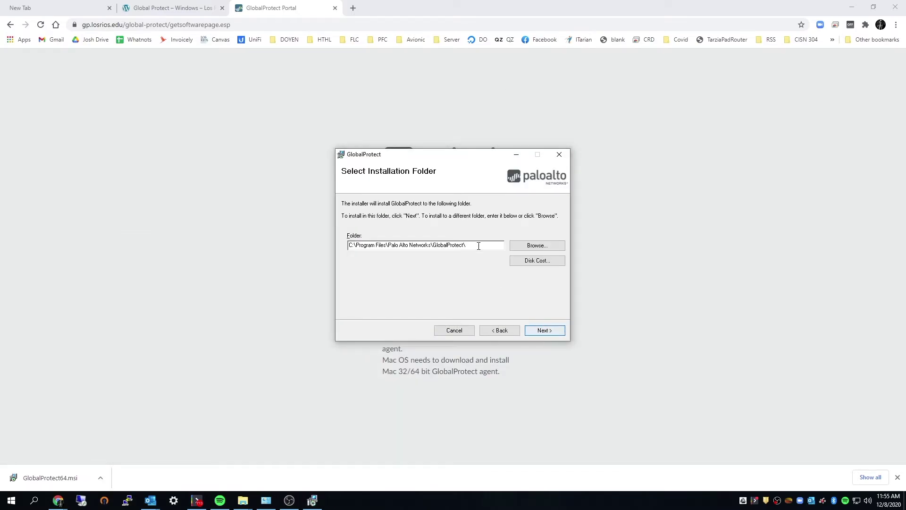
{"action": "left_click", "coordinate": [552, 330]}
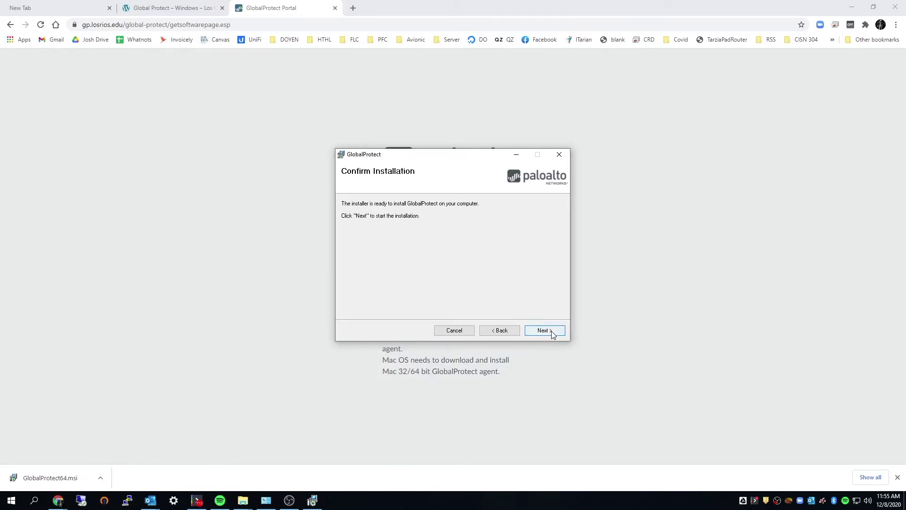
{"action": "left_click", "coordinate": [548, 333]}
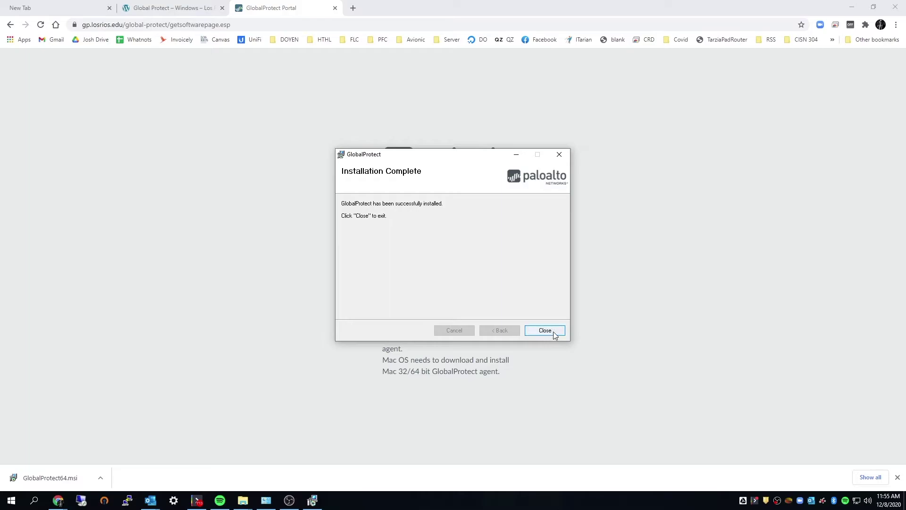
{"action": "left_click", "coordinate": [554, 333]}
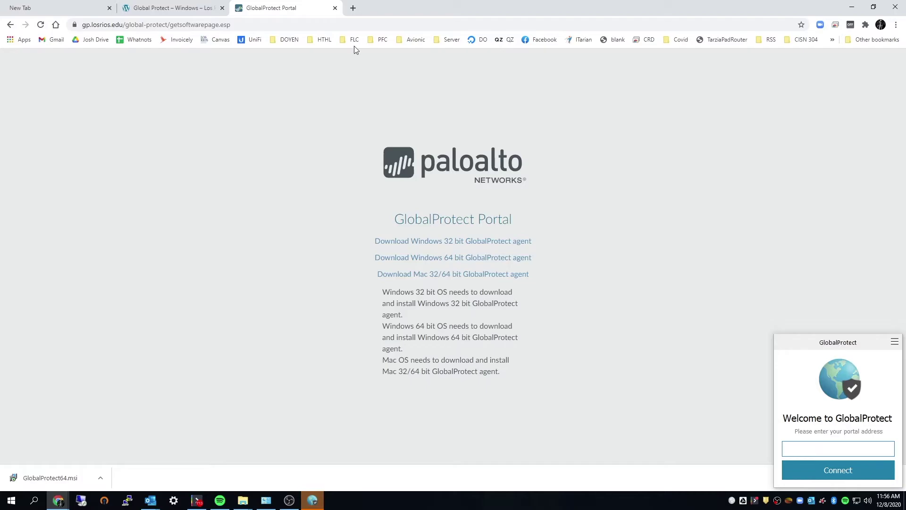
Scroll the GlobalProtect help article to the portal connection instructions
{"action": "left_click", "coordinate": [160, 5]}
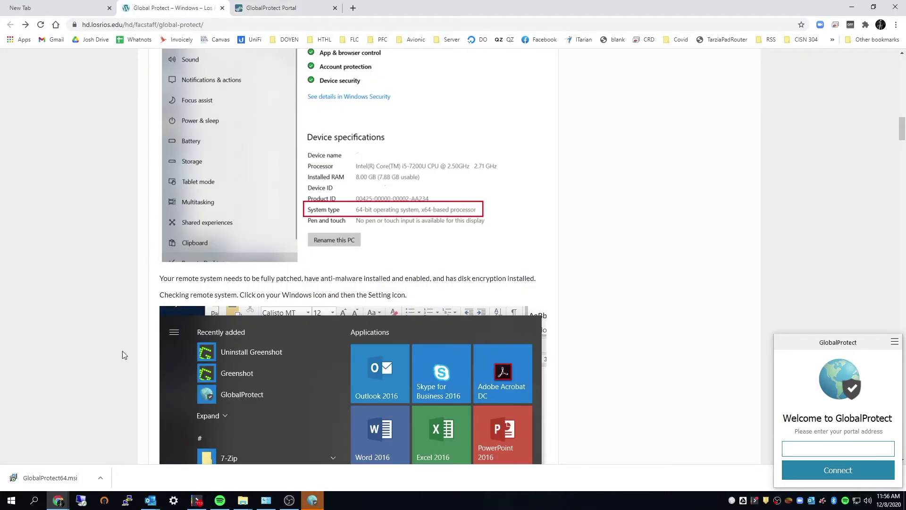
{"action": "scroll", "coordinate": [122, 354], "scroll_direction": "down", "scroll_amount": 8}
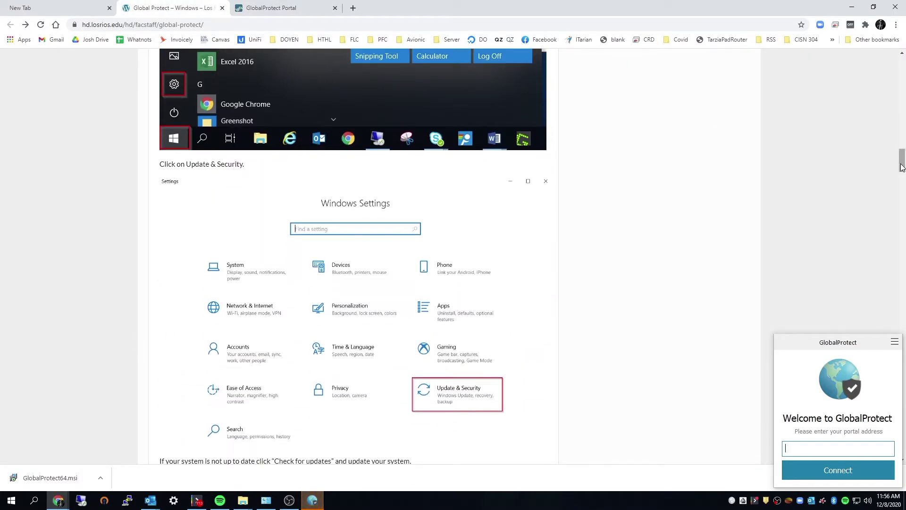
{"action": "left_click_drag", "start_coordinate": [902, 167], "coordinate": [864, 348]}
{"action": "scroll", "coordinate": [492, 304], "scroll_direction": "down", "scroll_amount": 8}
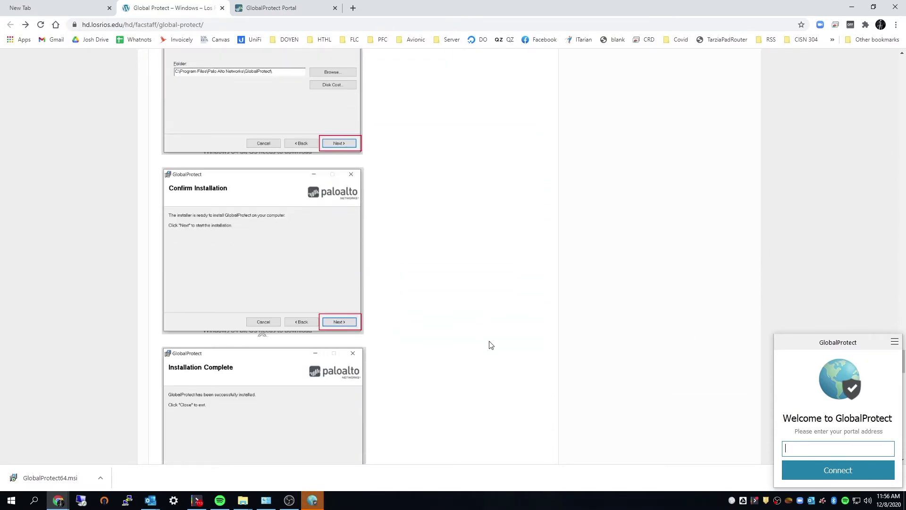
{"action": "scroll", "coordinate": [472, 340], "scroll_direction": "down", "scroll_amount": 9}
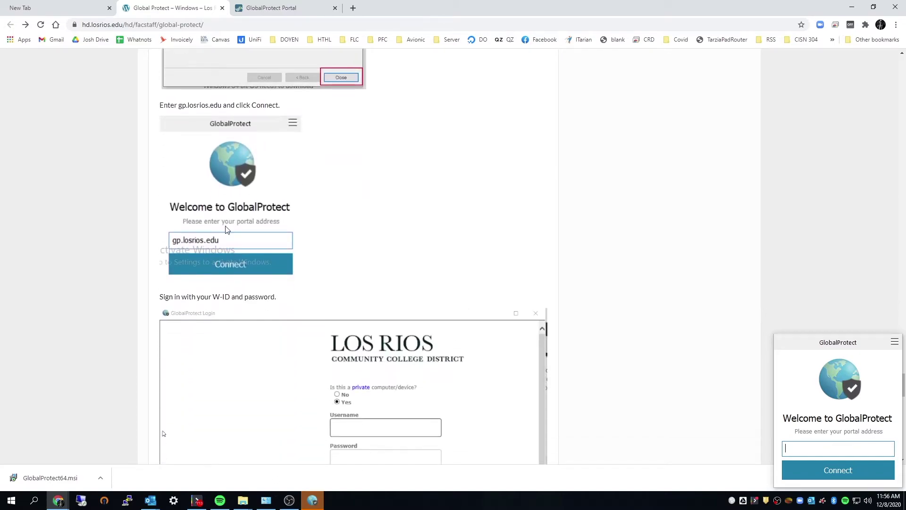
Enter gp.losrios.edu as the GlobalProtect portal address and connect
{"action": "left_click", "coordinate": [808, 447]}
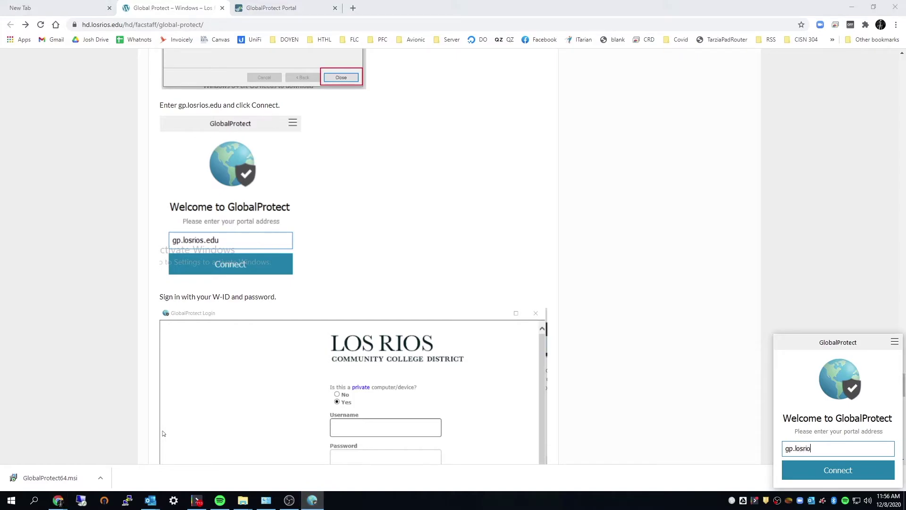
{"action": "type", "text": "gp.losrios.edu"}
{"action": "key", "text": "Return"}
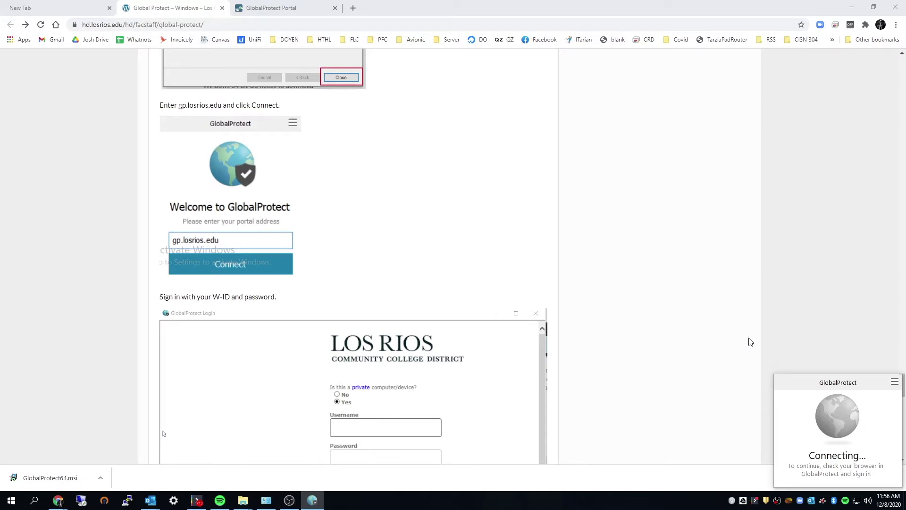
{"action": "scroll", "coordinate": [495, 355], "scroll_direction": "down", "scroll_amount": 5}
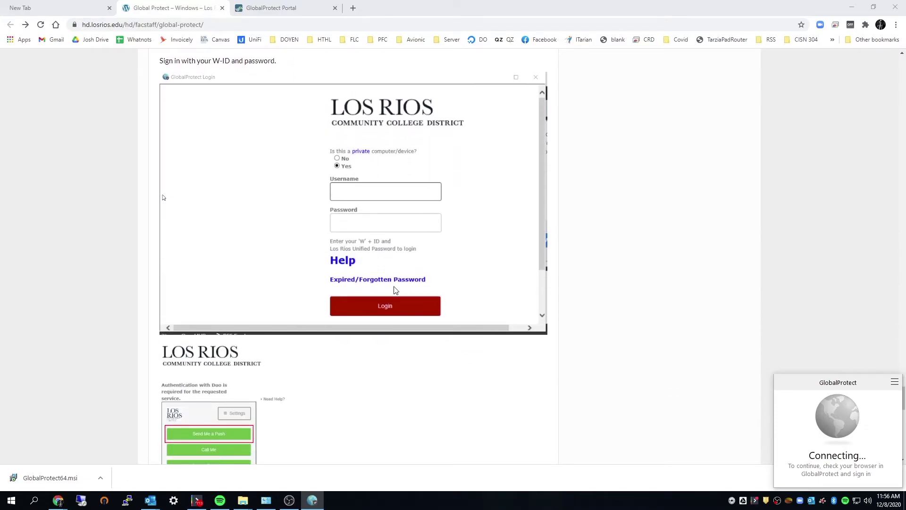
{"action": "scroll", "coordinate": [373, 205], "scroll_direction": "up", "scroll_amount": 1}
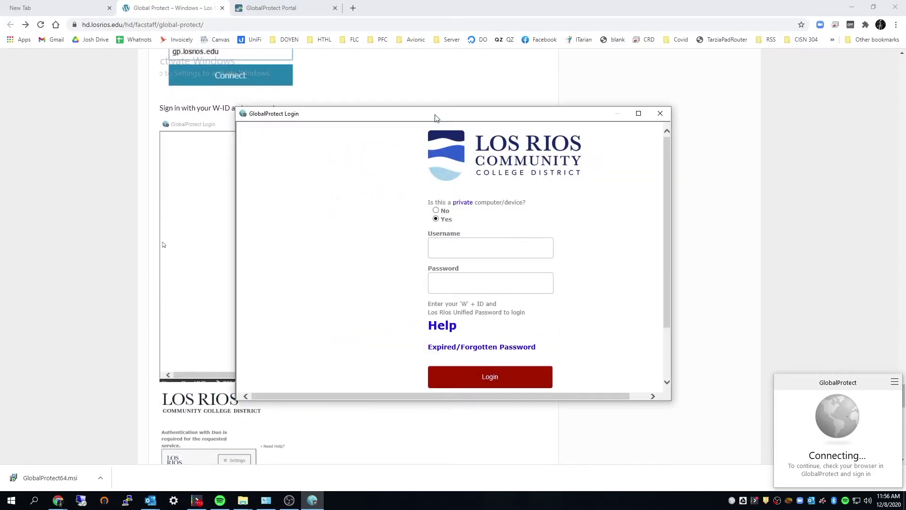
Log in to the portal with your W-ID and password, then request a Duo push
{"action": "left_click_drag", "start_coordinate": [436, 117], "coordinate": [461, 100]}
{"action": "left_click", "coordinate": [541, 239]}
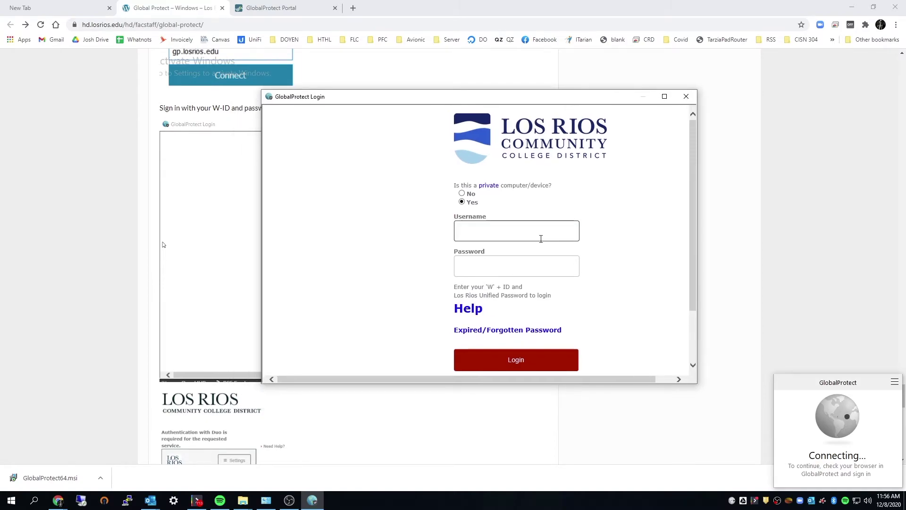
{"action": "type", "text": "w1163514"}
{"action": "key", "text": "Tab"}
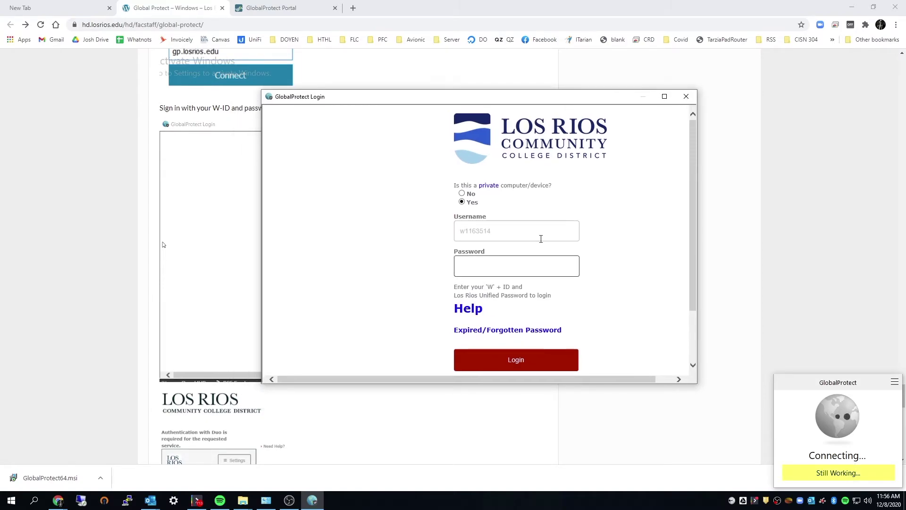
{"action": "type", "text": "••••••••••••"}
{"action": "key", "text": "Return"}
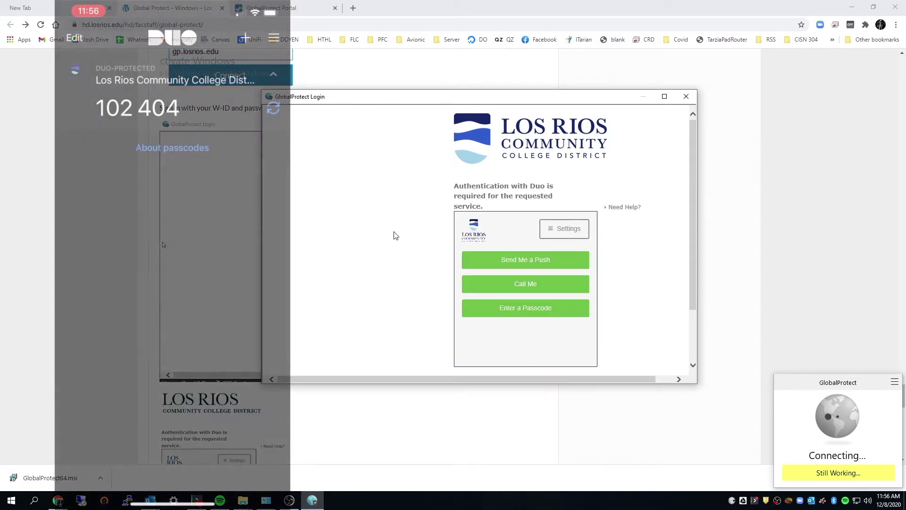
{"action": "left_click", "coordinate": [539, 263]}
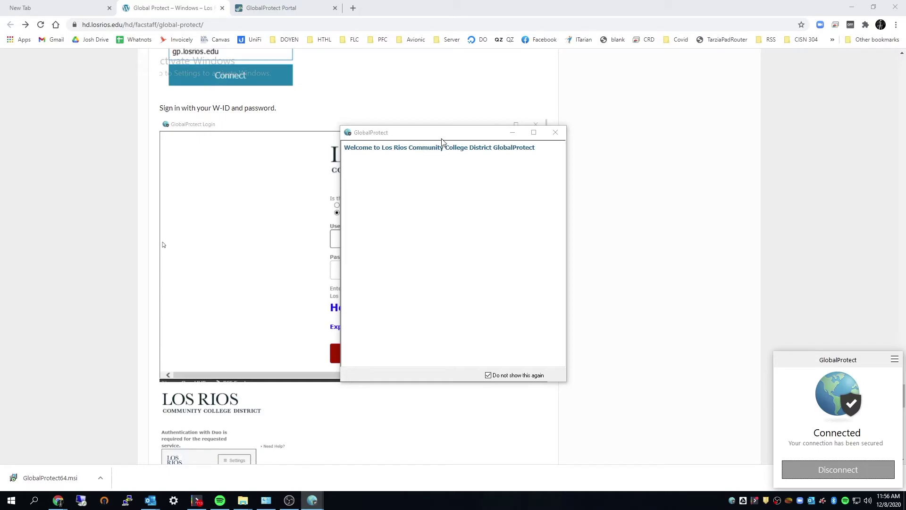
Move the Los Rios welcome window aside and scroll the help article to the remote desktop step
{"action": "left_click_drag", "start_coordinate": [441, 133], "coordinate": [657, 136]}
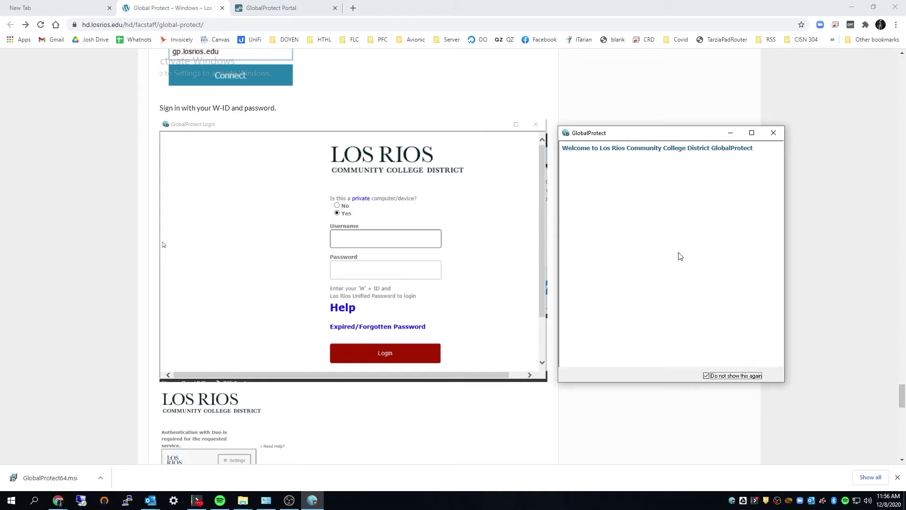
{"action": "scroll", "coordinate": [414, 319], "scroll_direction": "down", "scroll_amount": 8}
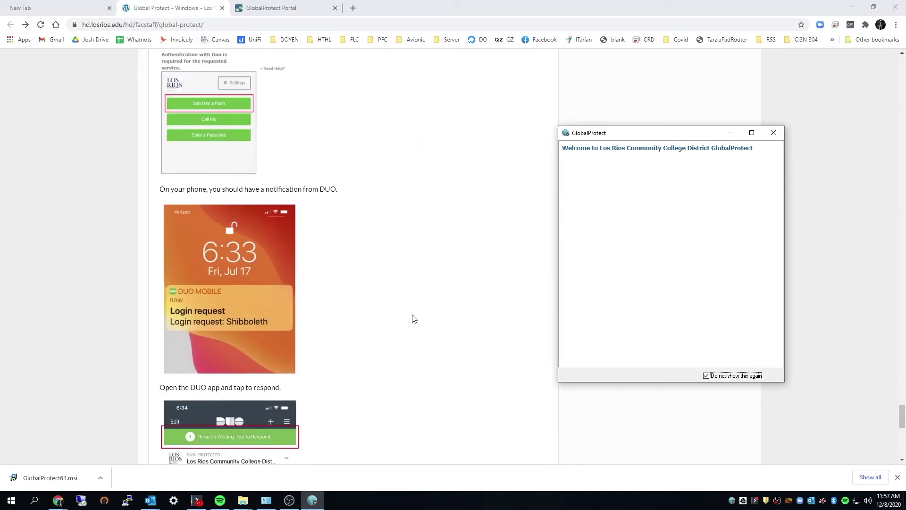
{"action": "scroll", "coordinate": [414, 319], "scroll_direction": "down", "scroll_amount": 6}
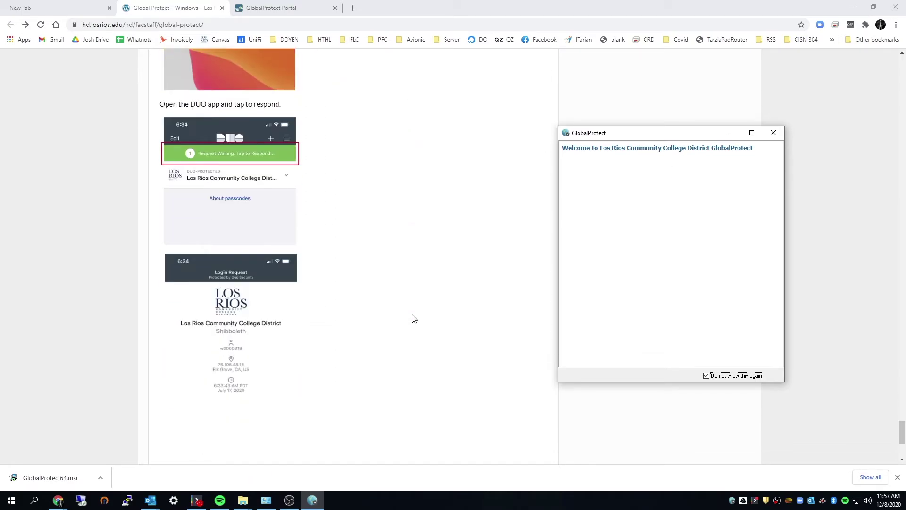
{"action": "scroll", "coordinate": [413, 318], "scroll_direction": "down", "scroll_amount": 5}
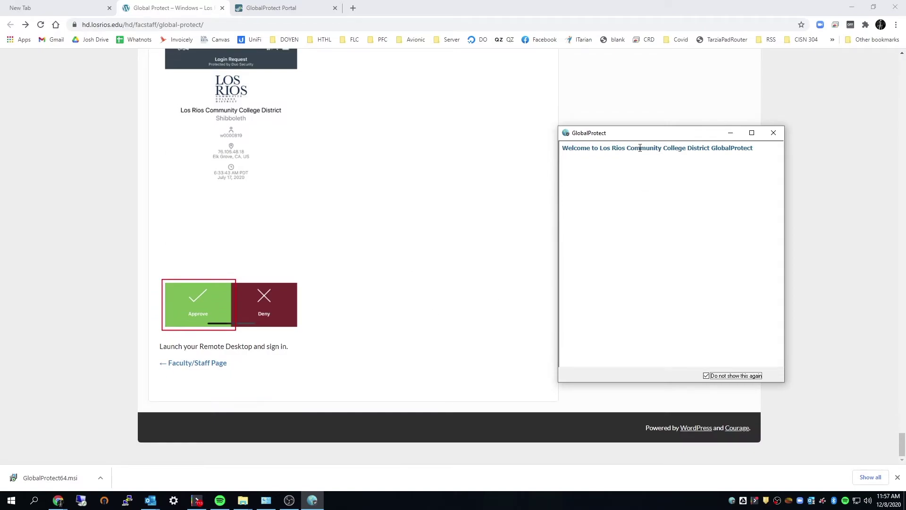
{"action": "left_click_drag", "start_coordinate": [600, 127], "coordinate": [526, 123]}
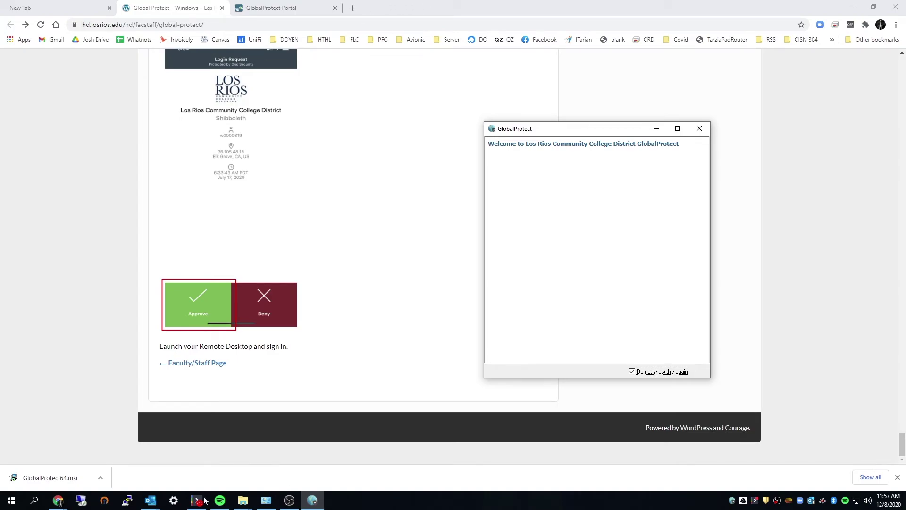
Launch Command Prompt via a cmd search, minimize Chrome, and close the prompt
{"action": "left_click", "coordinate": [34, 501]}
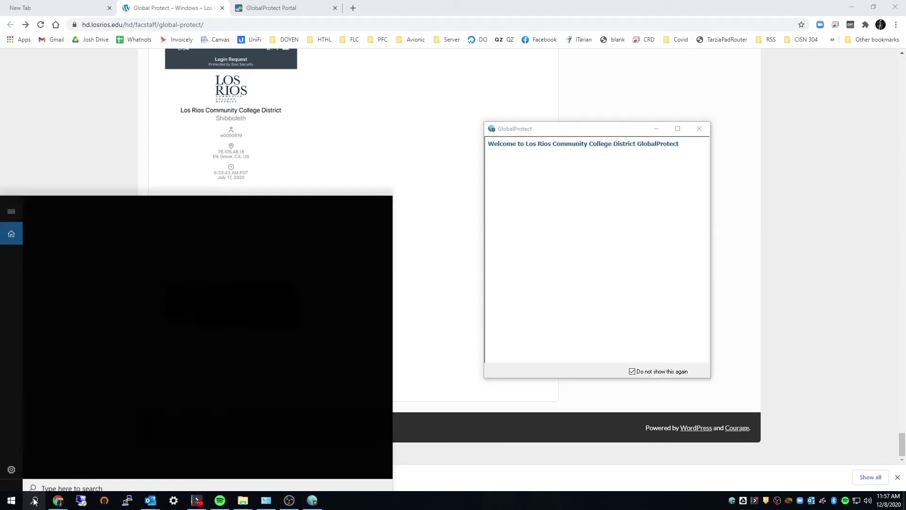
{"action": "type", "text": "cmd"}
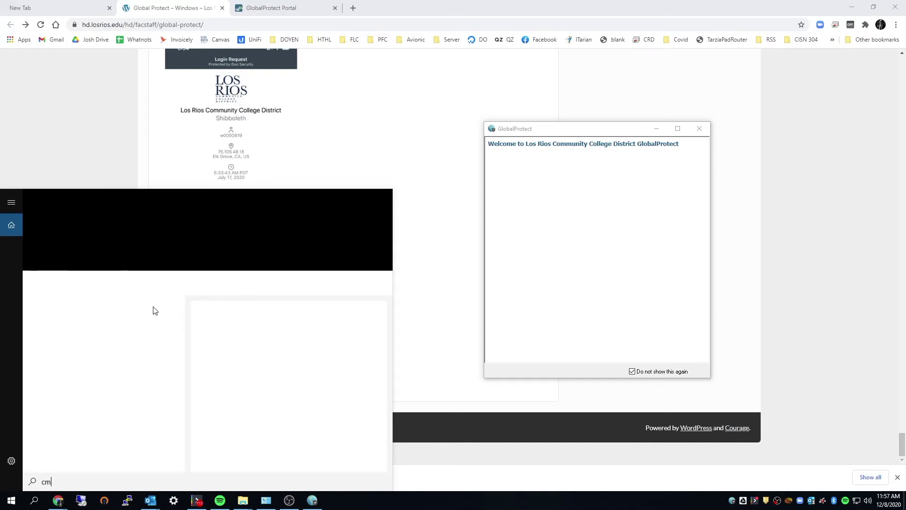
{"action": "key", "text": "Return"}
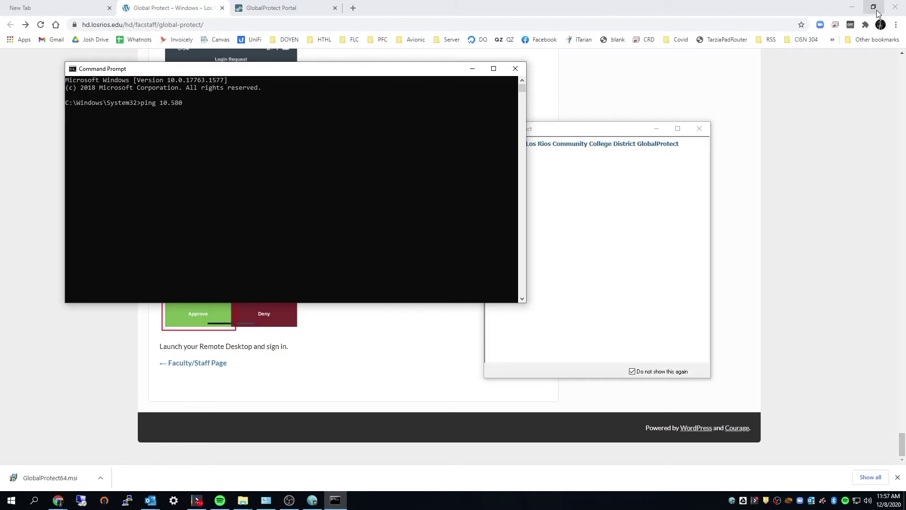
{"action": "left_click", "coordinate": [852, 8]}
{"action": "left_click", "coordinate": [515, 69]}
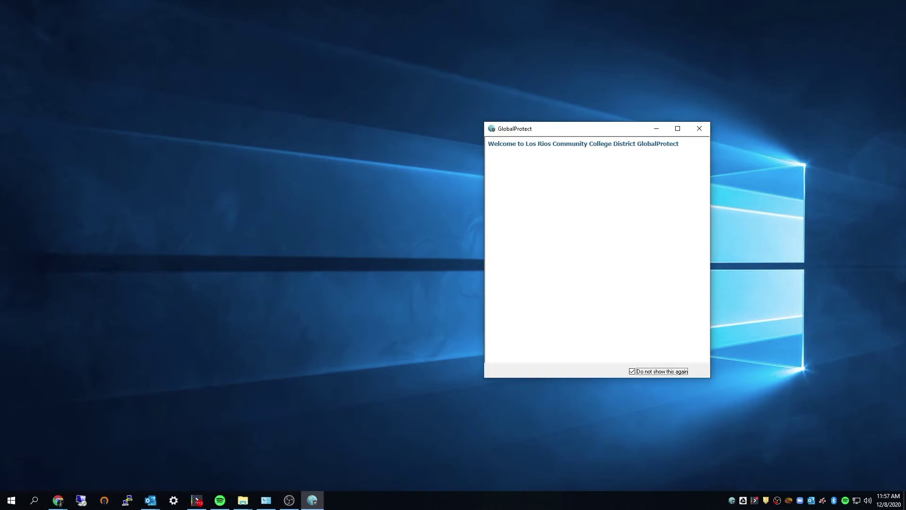
Move the FLC desktop folder to the top-left corner and open it
{"action": "left_click", "coordinate": [58, 500]}
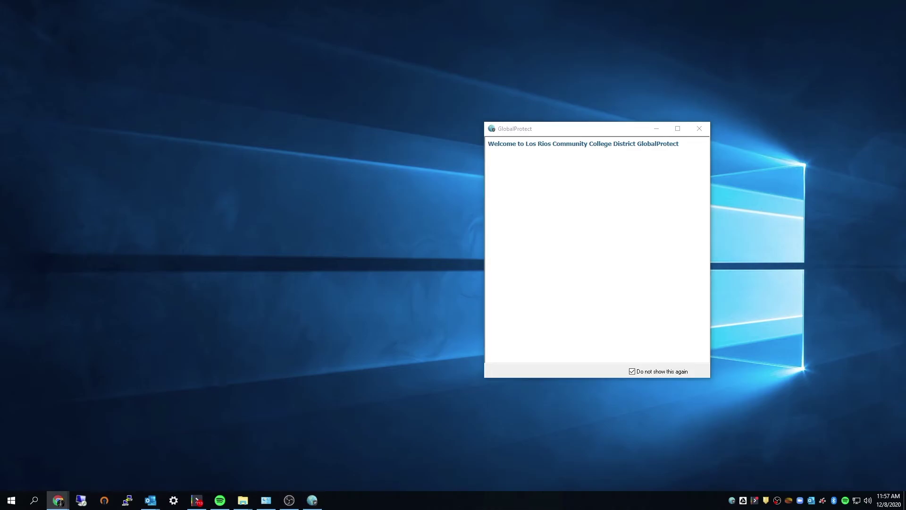
{"action": "left_click", "coordinate": [251, 107]}
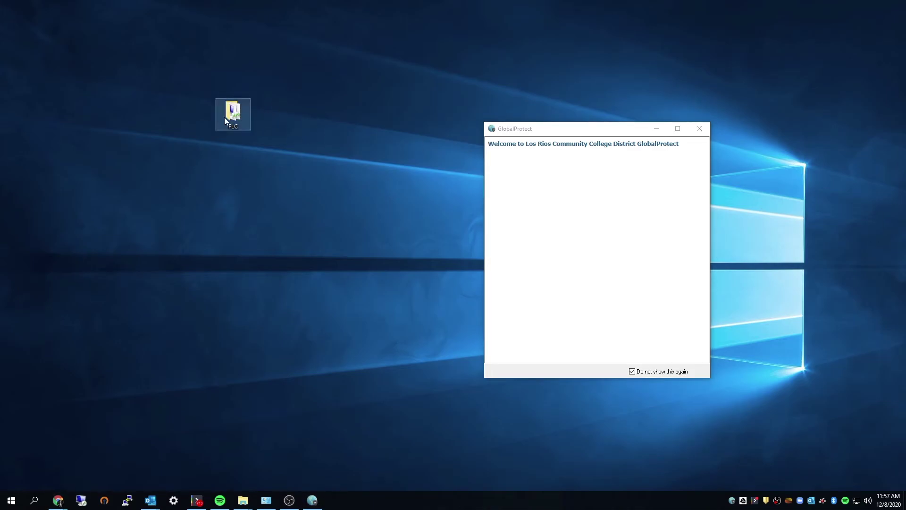
{"action": "left_click_drag", "start_coordinate": [225, 117], "coordinate": [52, 71]}
{"action": "double_click", "coordinate": [61, 68]}
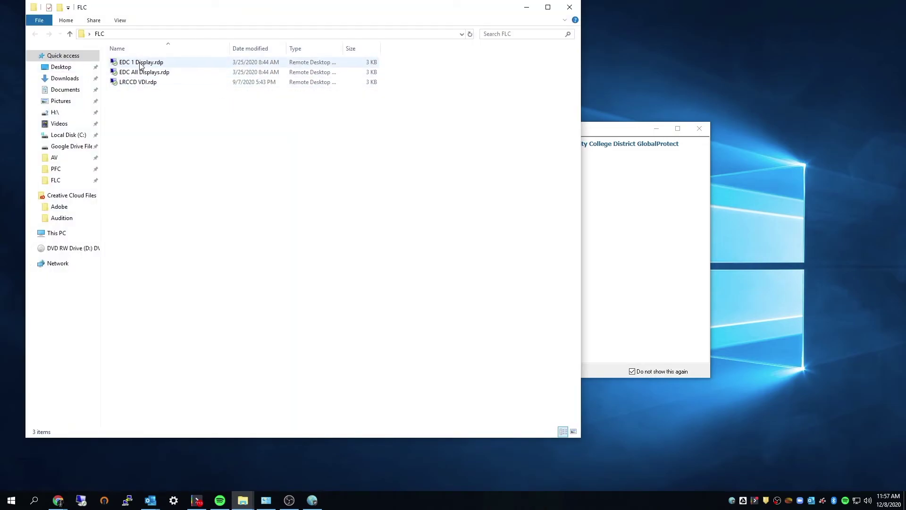
Sign in to 10.80.0.50 via EDC 1 Display.rdp with the account password, then minimize the session
{"action": "double_click", "coordinate": [140, 64]}
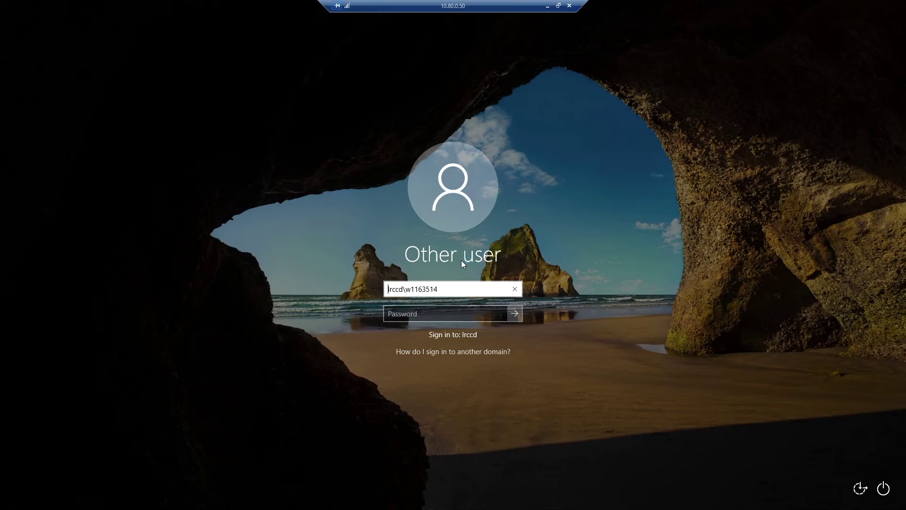
{"action": "left_click", "coordinate": [447, 316]}
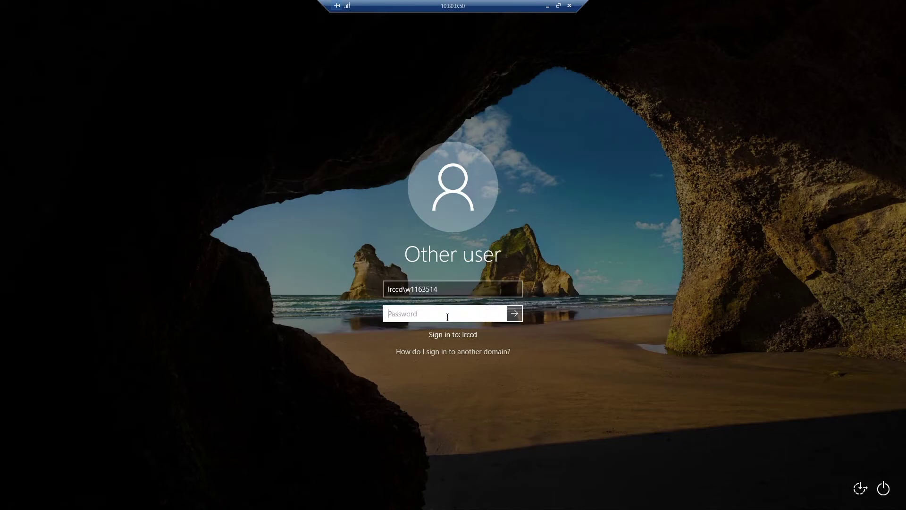
{"action": "type", "text": "••"}
{"action": "key", "text": "BackSpace"}
{"action": "key", "text": "BackSpace"}
{"action": "key", "text": "BackSpace"}
{"action": "key", "text": "BackSpace"}
{"action": "key", "text": "BackSpace"}
{"action": "key", "text": "BackSpace"}
{"action": "key", "text": "BackSpace"}
{"action": "key", "text": "BackSpace"}
{"action": "key", "text": "BackSpace"}
{"action": "key", "text": "BackSpace"}
{"action": "key", "text": "BackSpace"}
{"action": "key", "text": "BackSpace"}
{"action": "key", "text": "BackSpace"}
{"action": "type", "text": "••"}
{"action": "key", "text": "BackSpace"}
{"action": "key", "text": "BackSpace"}
{"action": "type", "text": "•"}
{"action": "key", "text": "Return"}
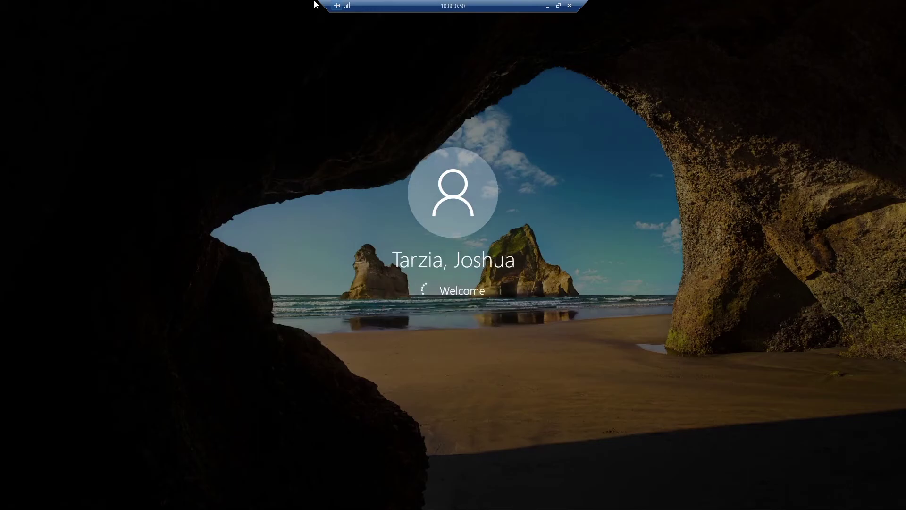
{"action": "left_click", "coordinate": [547, 6]}
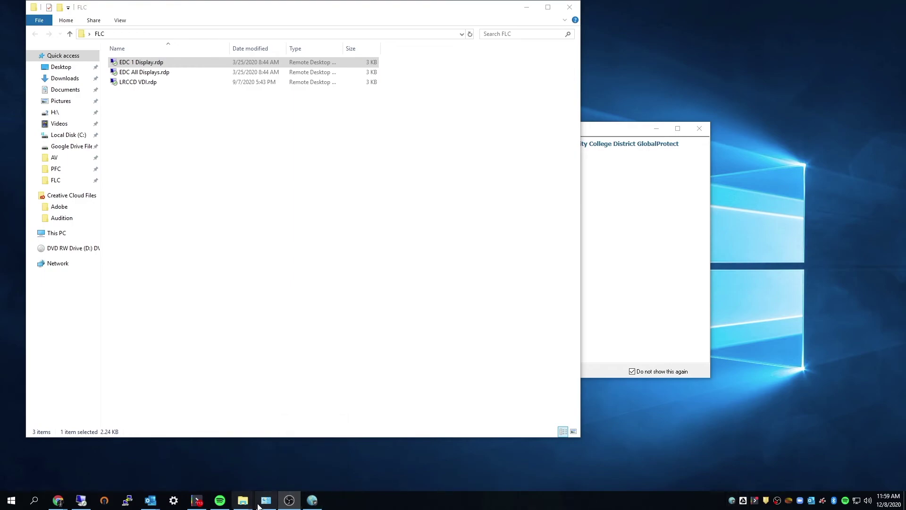
Close the GlobalProtect welcome window, then disconnect and reconnect the VPN to the portal
{"action": "left_click", "coordinate": [312, 500]}
{"action": "left_click", "coordinate": [706, 128]}
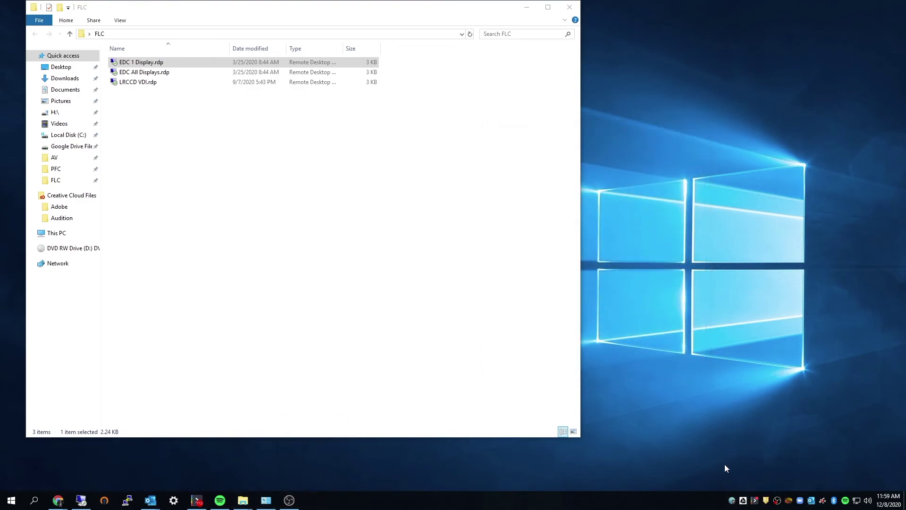
{"action": "left_click", "coordinate": [732, 501]}
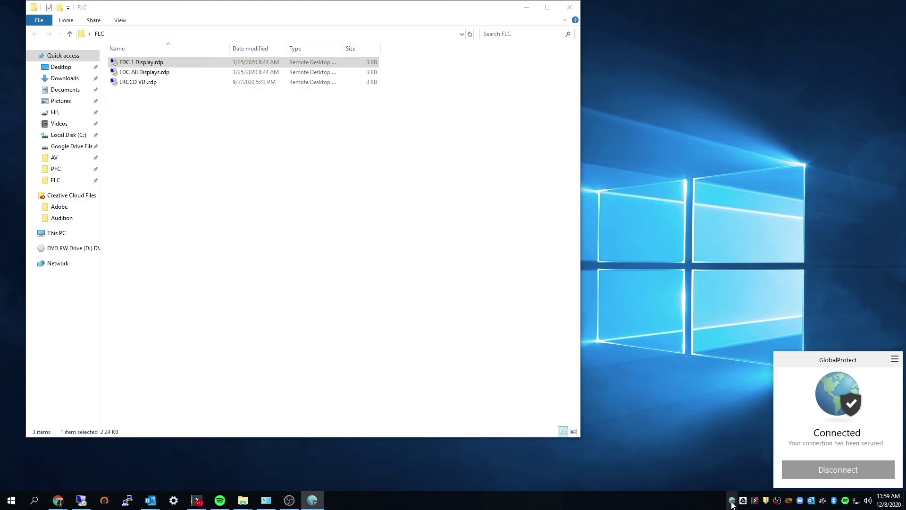
{"action": "left_click", "coordinate": [732, 502]}
{"action": "left_click", "coordinate": [733, 502]}
{"action": "left_click", "coordinate": [836, 470]}
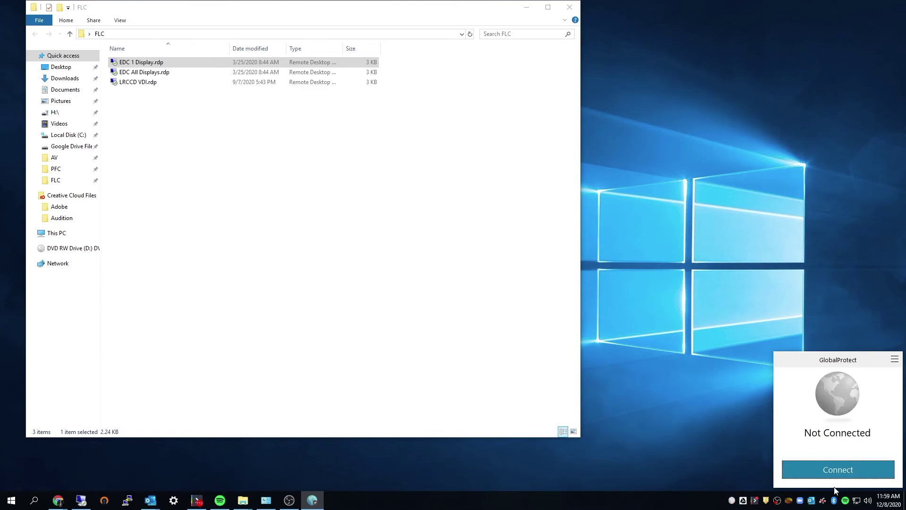
{"action": "left_click", "coordinate": [731, 500]}
{"action": "left_click", "coordinate": [799, 469]}
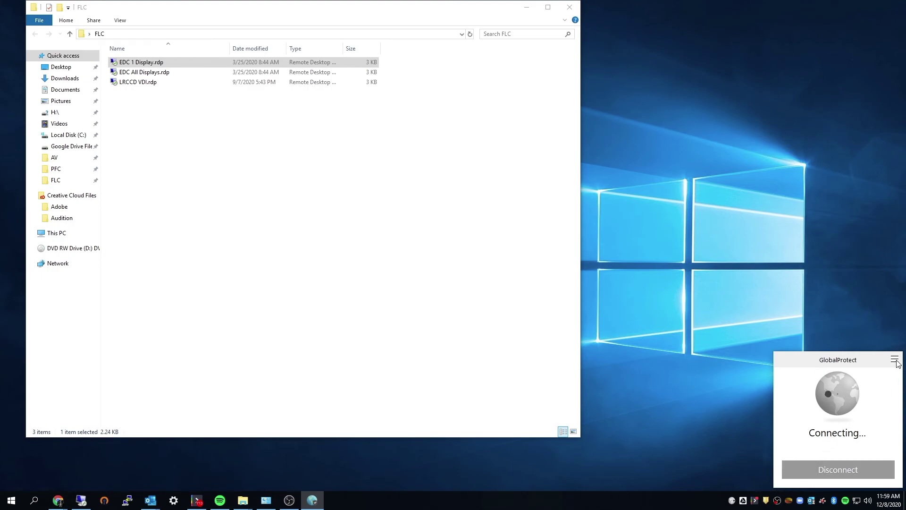
Minimize the FLC folder and confirm GlobalProtect reports Connected
{"action": "left_click", "coordinate": [524, 13]}
{"action": "left_click", "coordinate": [526, 8]}
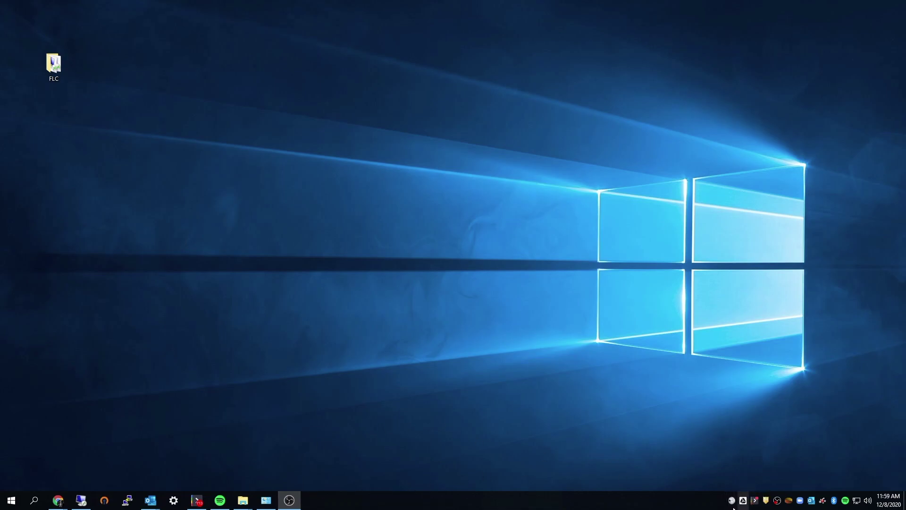
{"action": "left_click", "coordinate": [733, 508]}
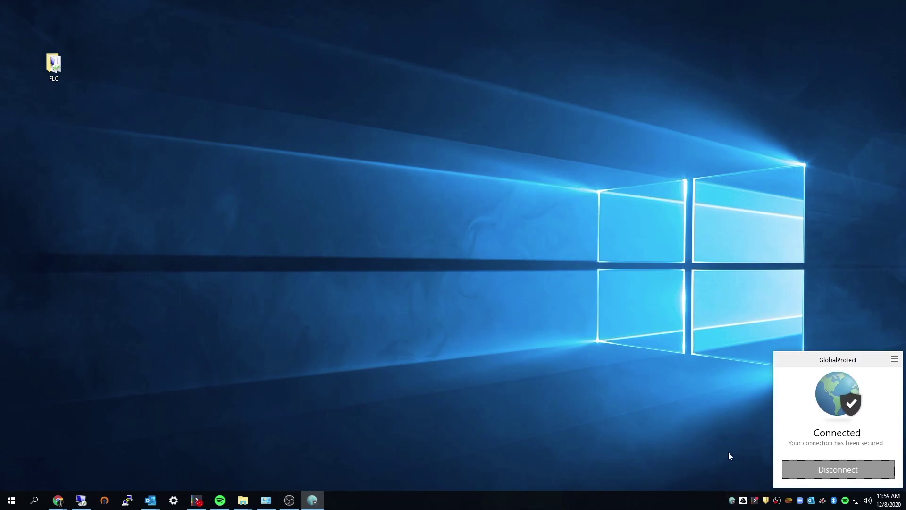
{"action": "left_click", "coordinate": [895, 360]}
{"action": "right_click", "coordinate": [641, 391]}
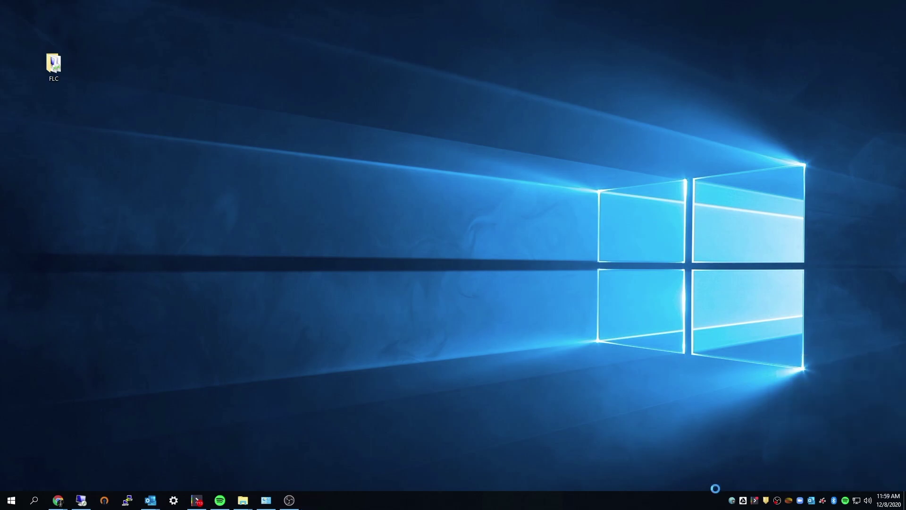
{"action": "left_click", "coordinate": [737, 493]}
{"action": "left_click", "coordinate": [734, 500]}
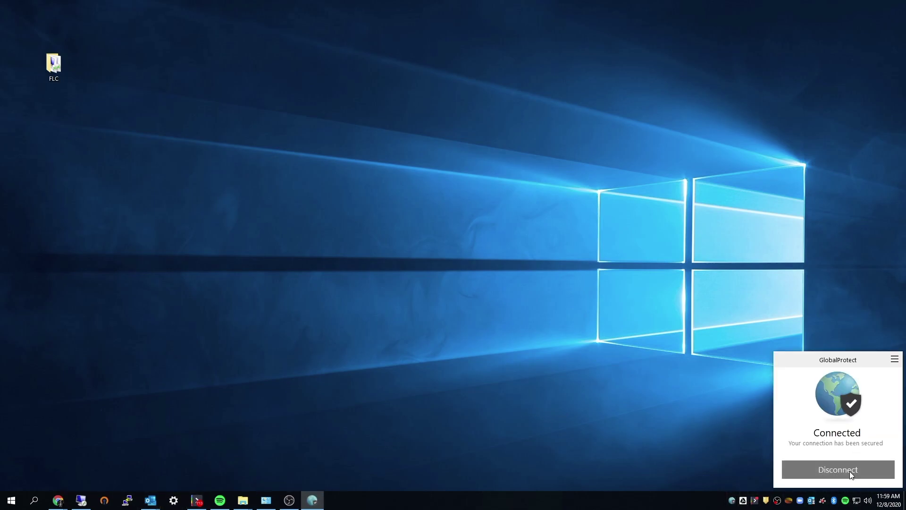